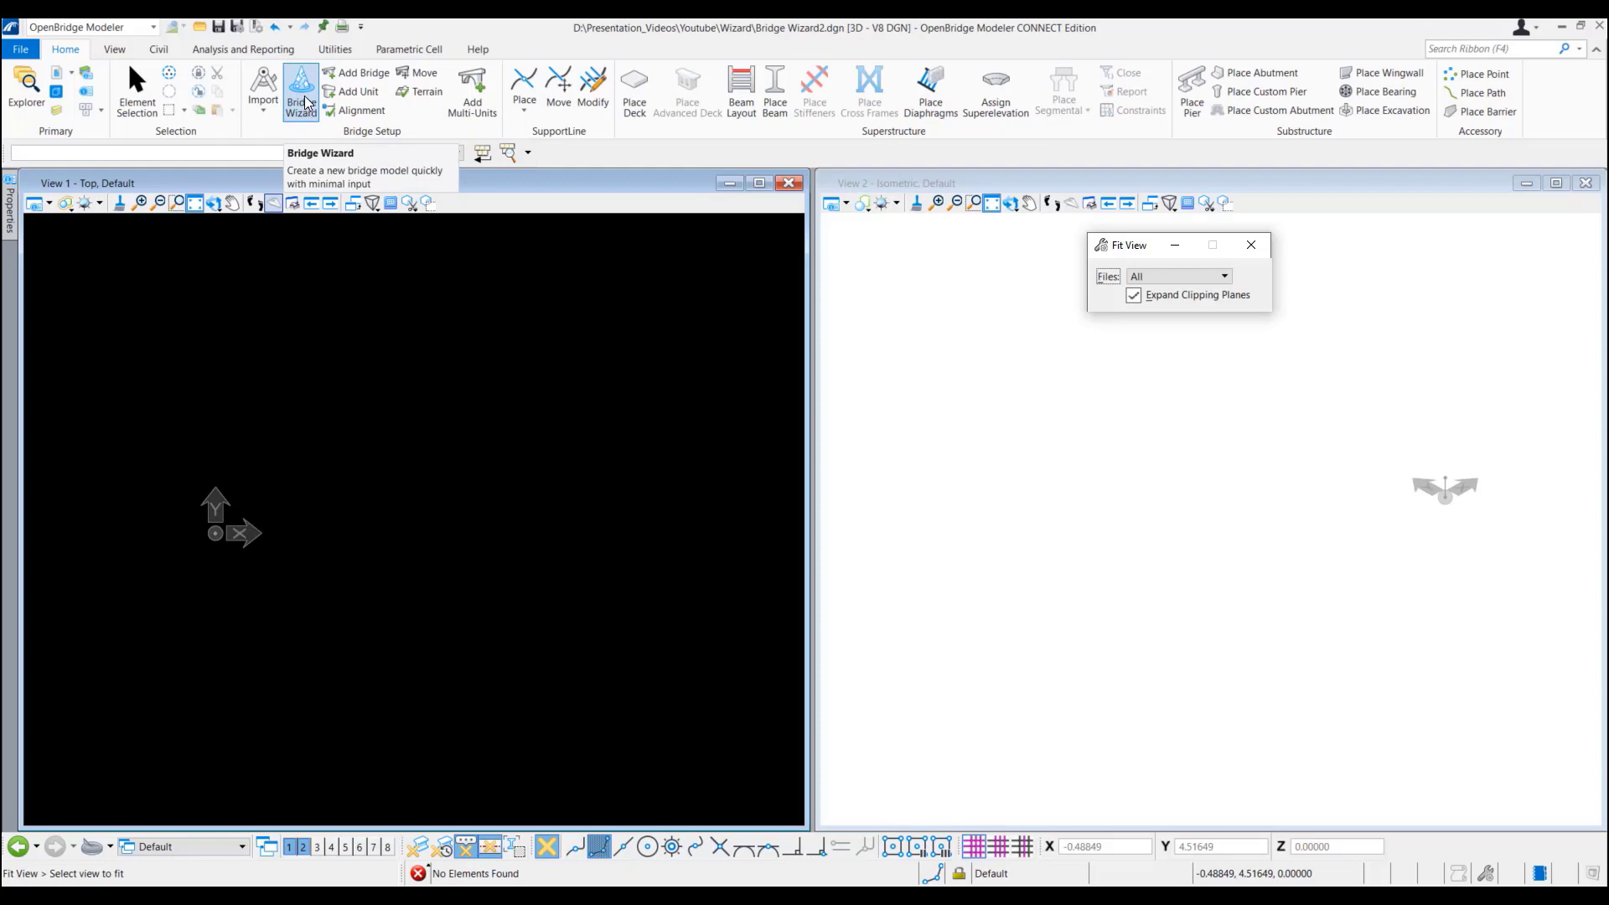
Start the Bridge Wizard for new bridge Br 3 and list its four bridge types
{"action": "left_click", "coordinate": [305, 100]}
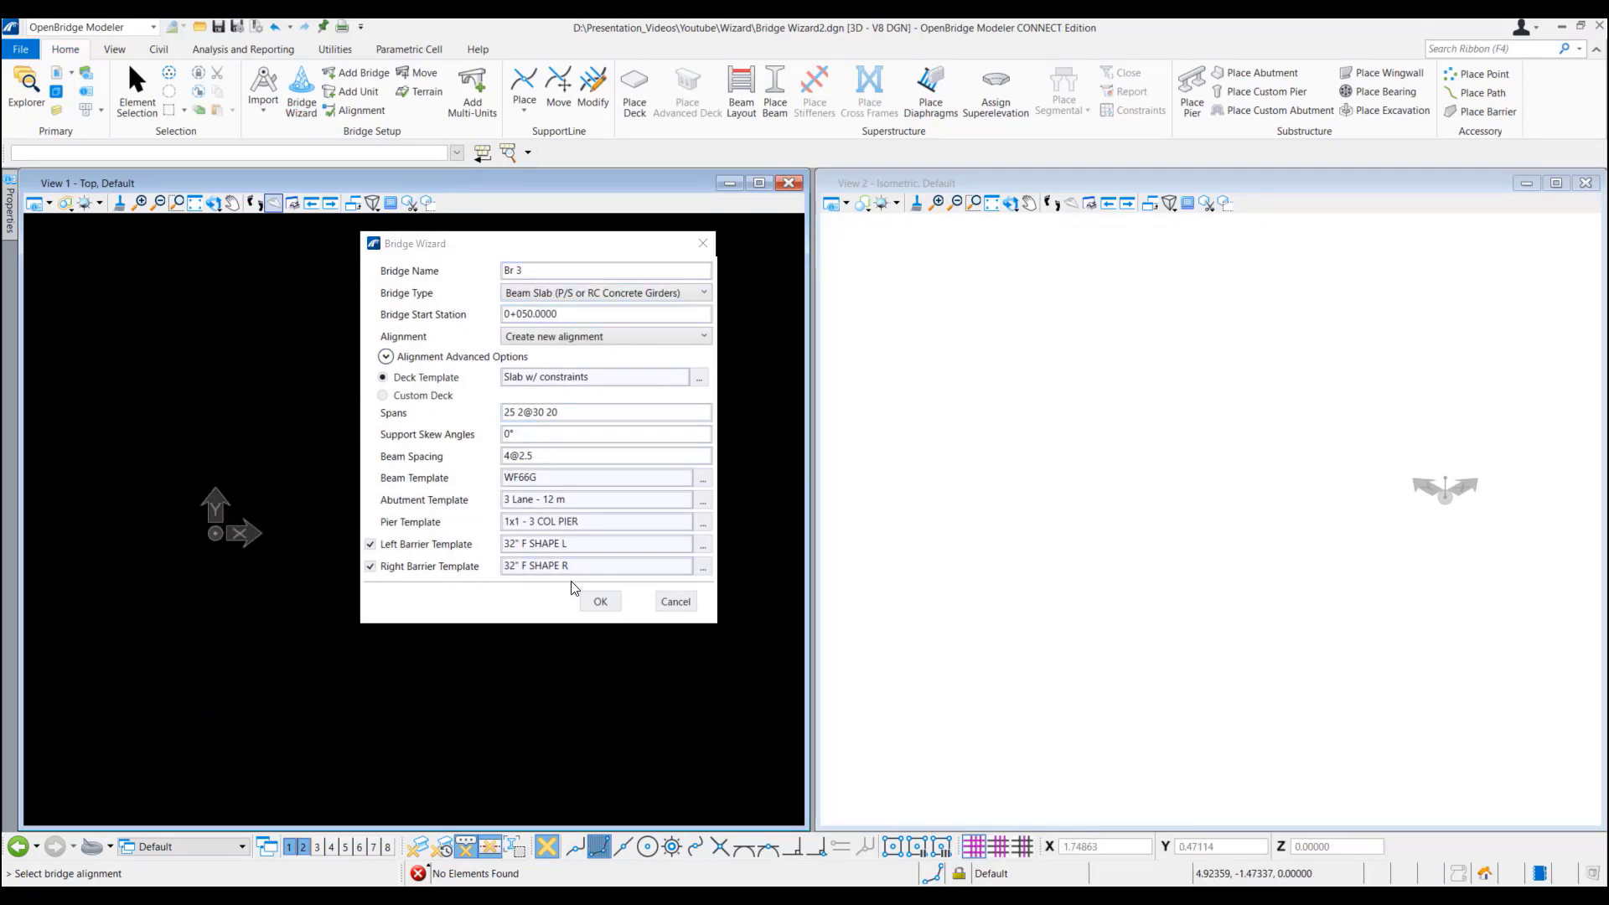
{"action": "left_click", "coordinate": [533, 269]}
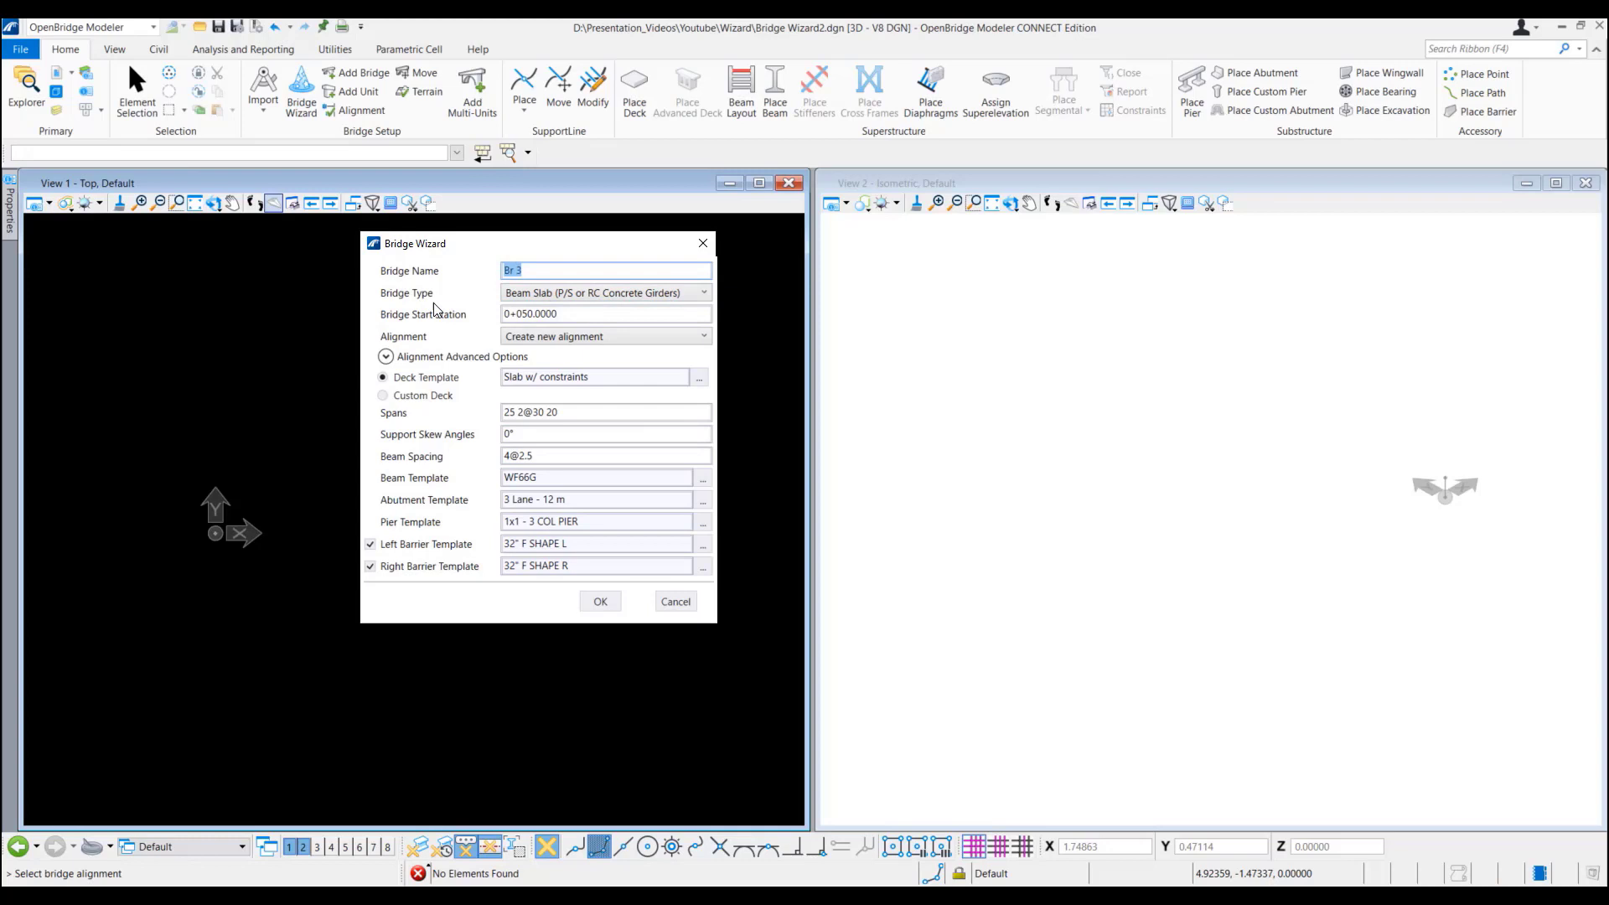
{"action": "left_click", "coordinate": [703, 293]}
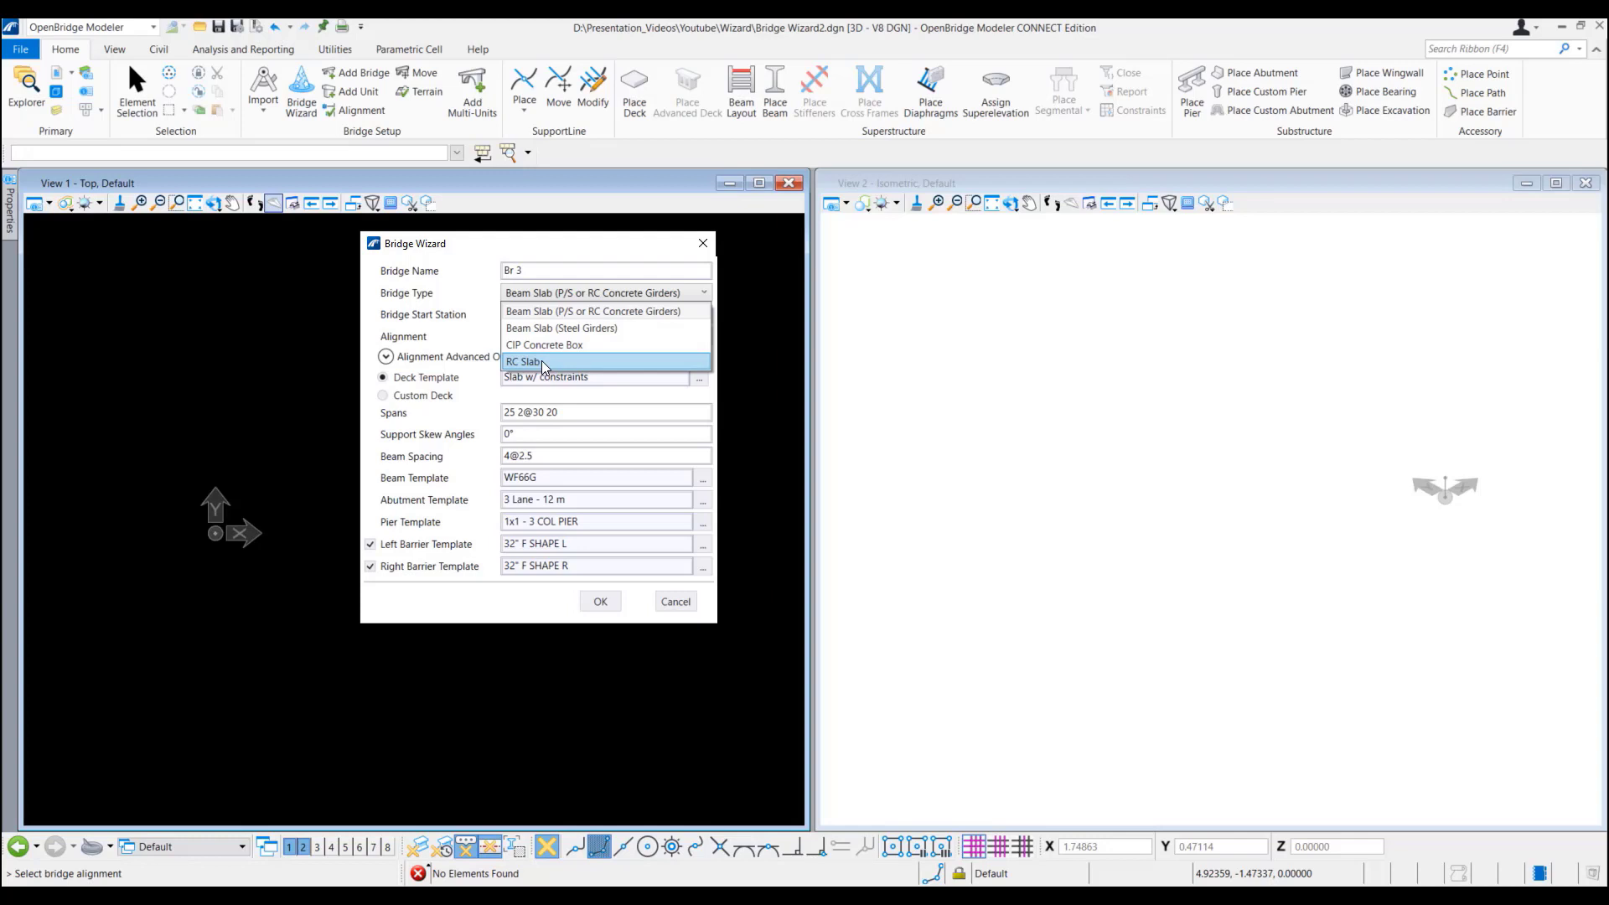
Keep Beam Slab bridge type, start station 0+050.0000 and Create new alignment in the wizard
{"action": "left_click", "coordinate": [540, 310]}
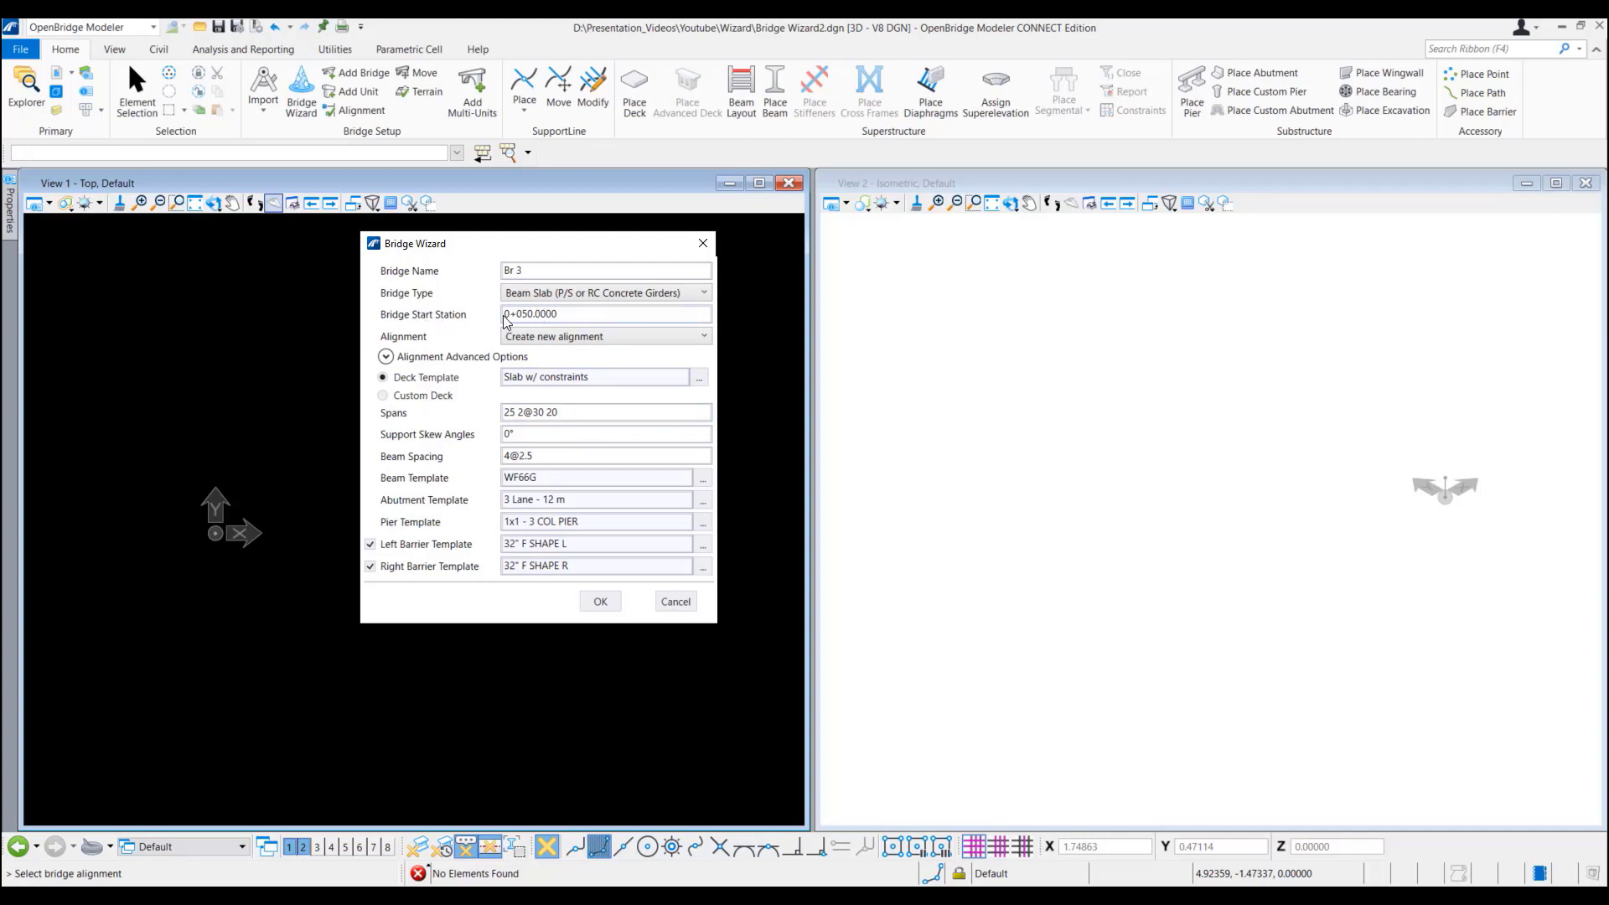
{"action": "left_click_drag", "start_coordinate": [561, 313], "coordinate": [504, 318]}
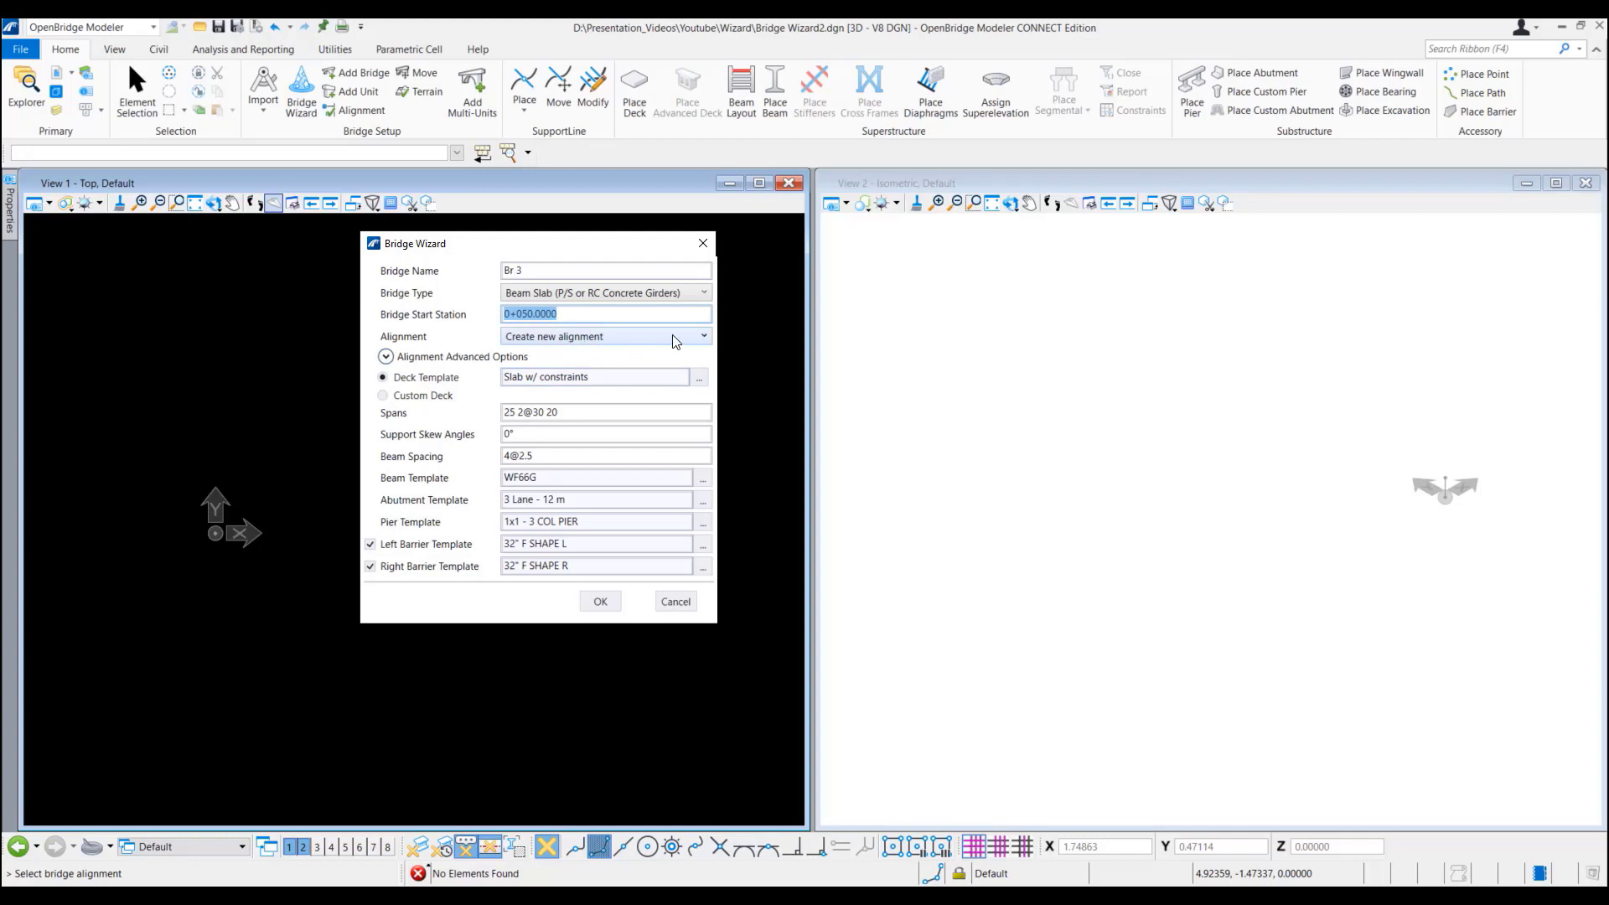
{"action": "left_click", "coordinate": [704, 337]}
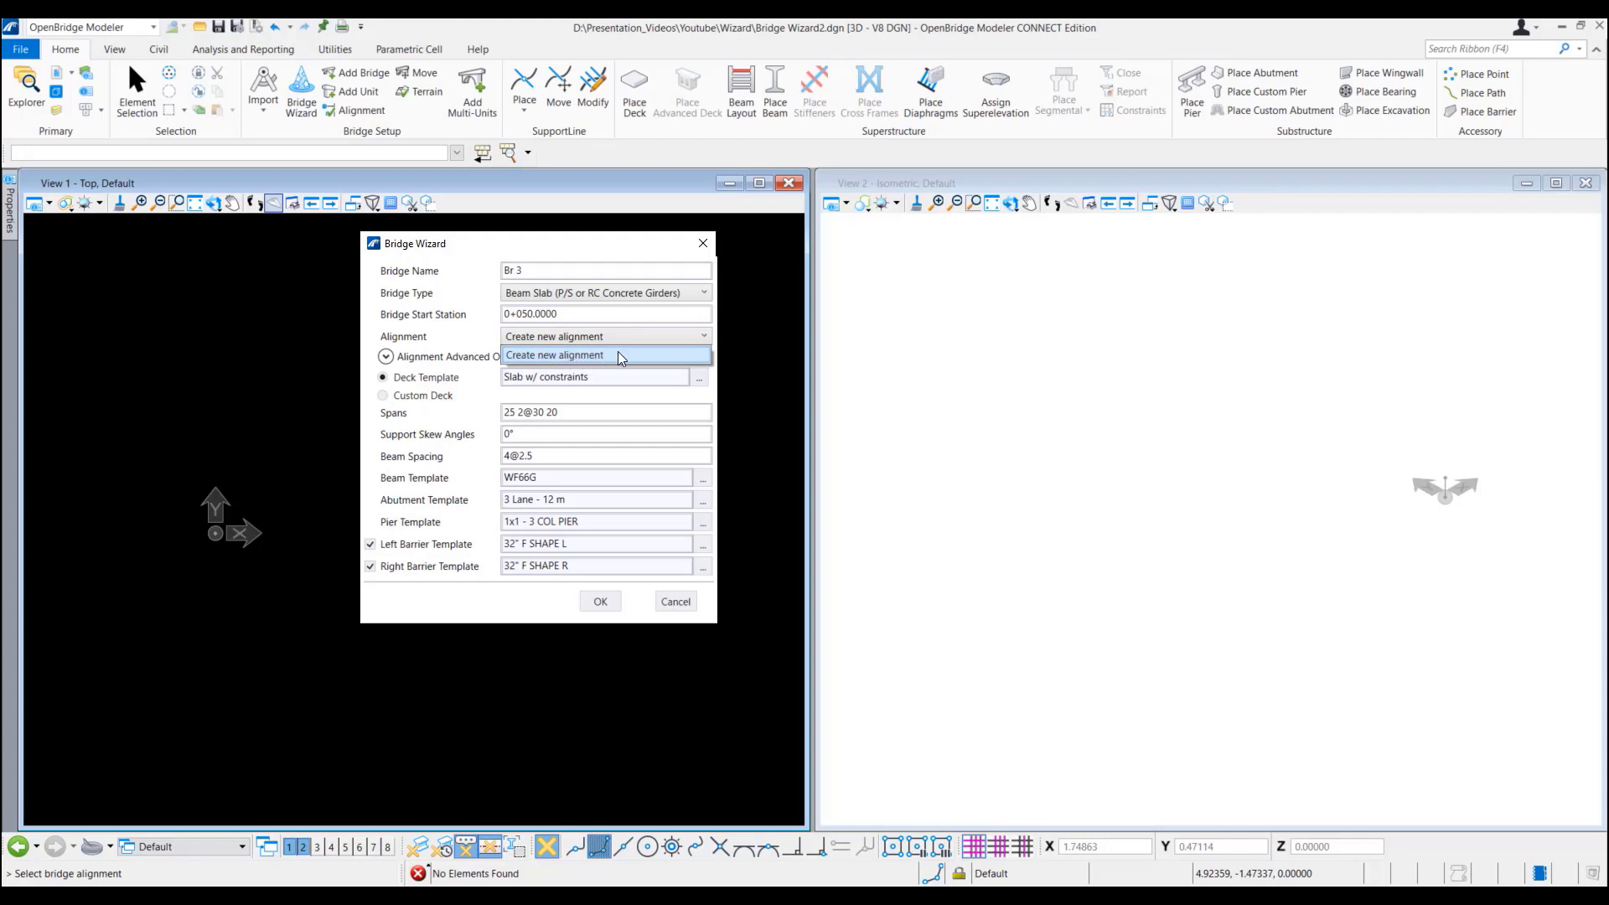
{"action": "left_click", "coordinate": [641, 337]}
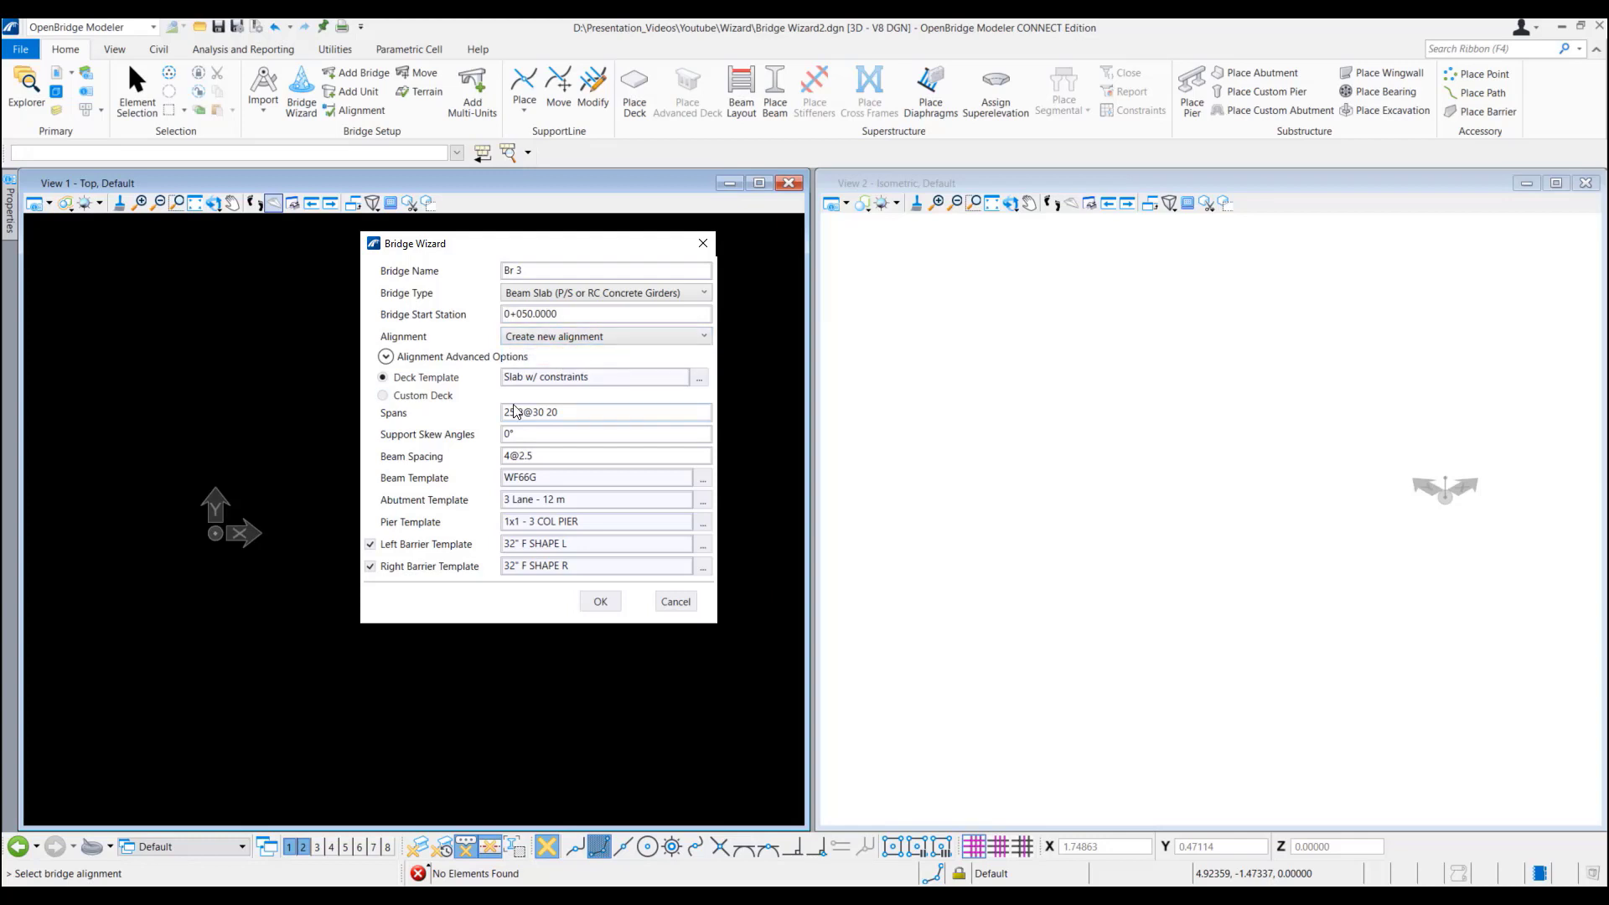
{"action": "left_click", "coordinate": [387, 357]}
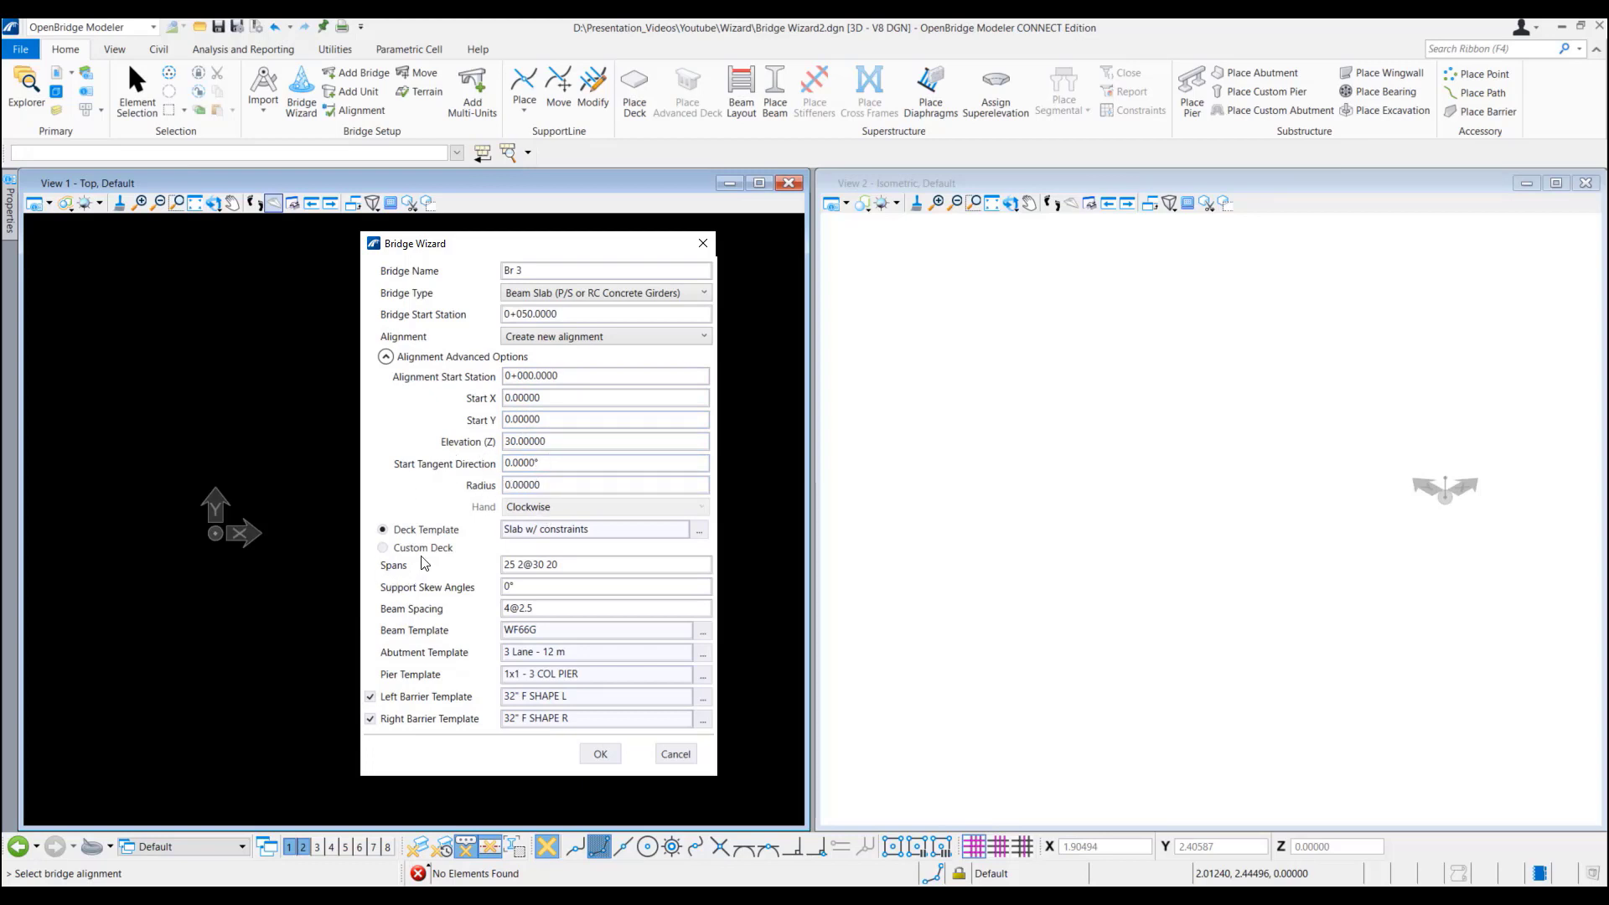
{"action": "left_click", "coordinate": [386, 356]}
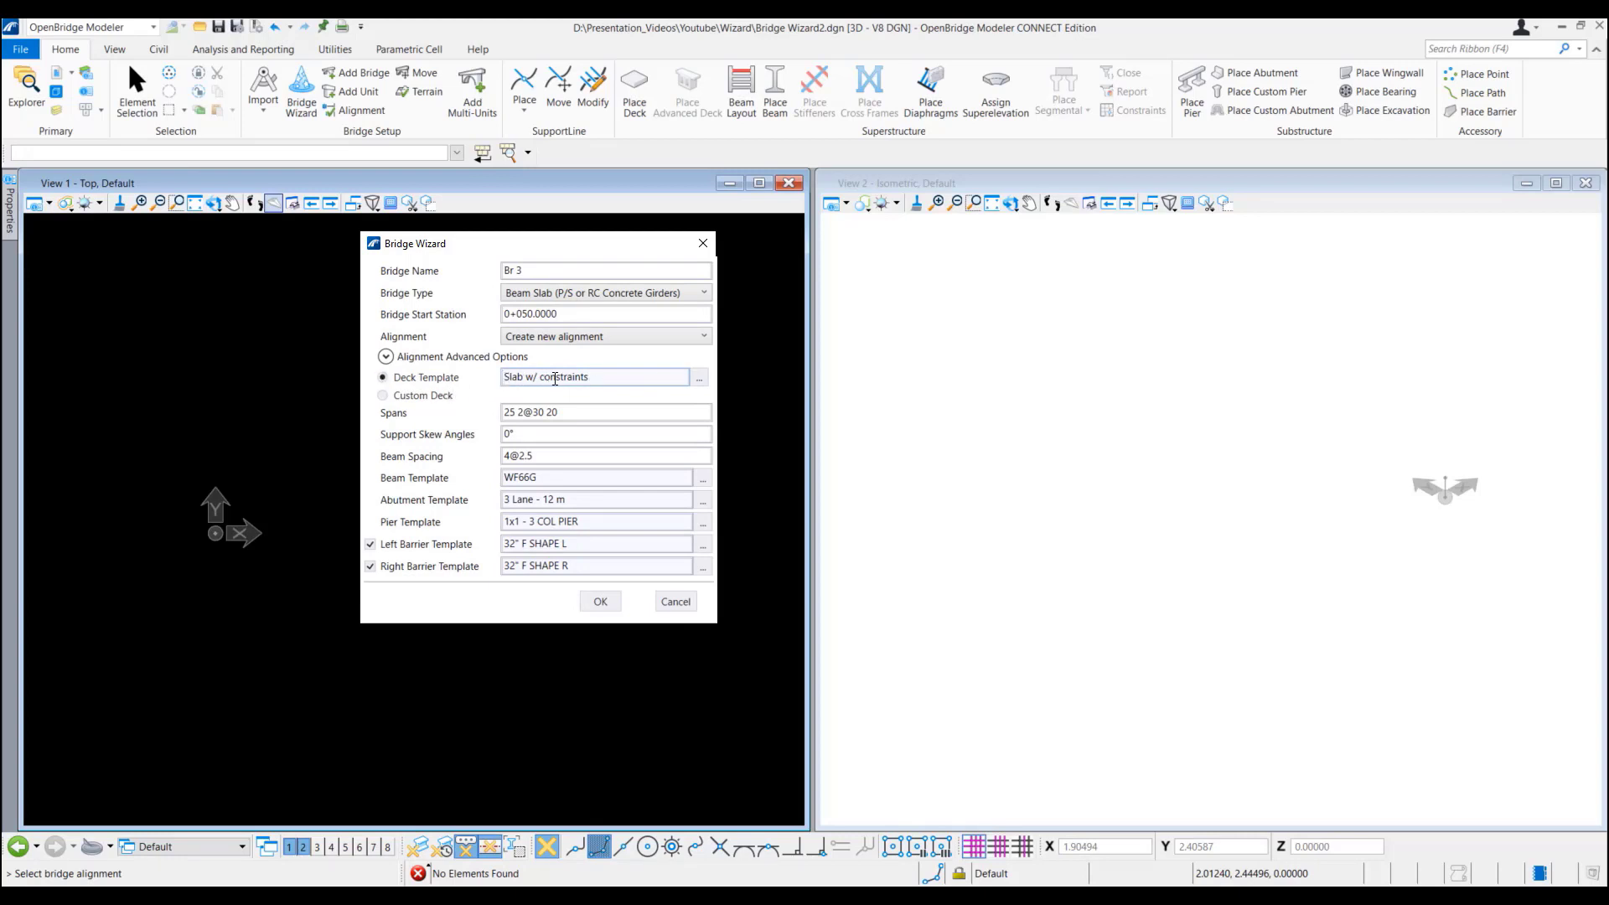
{"action": "left_click", "coordinate": [699, 381]}
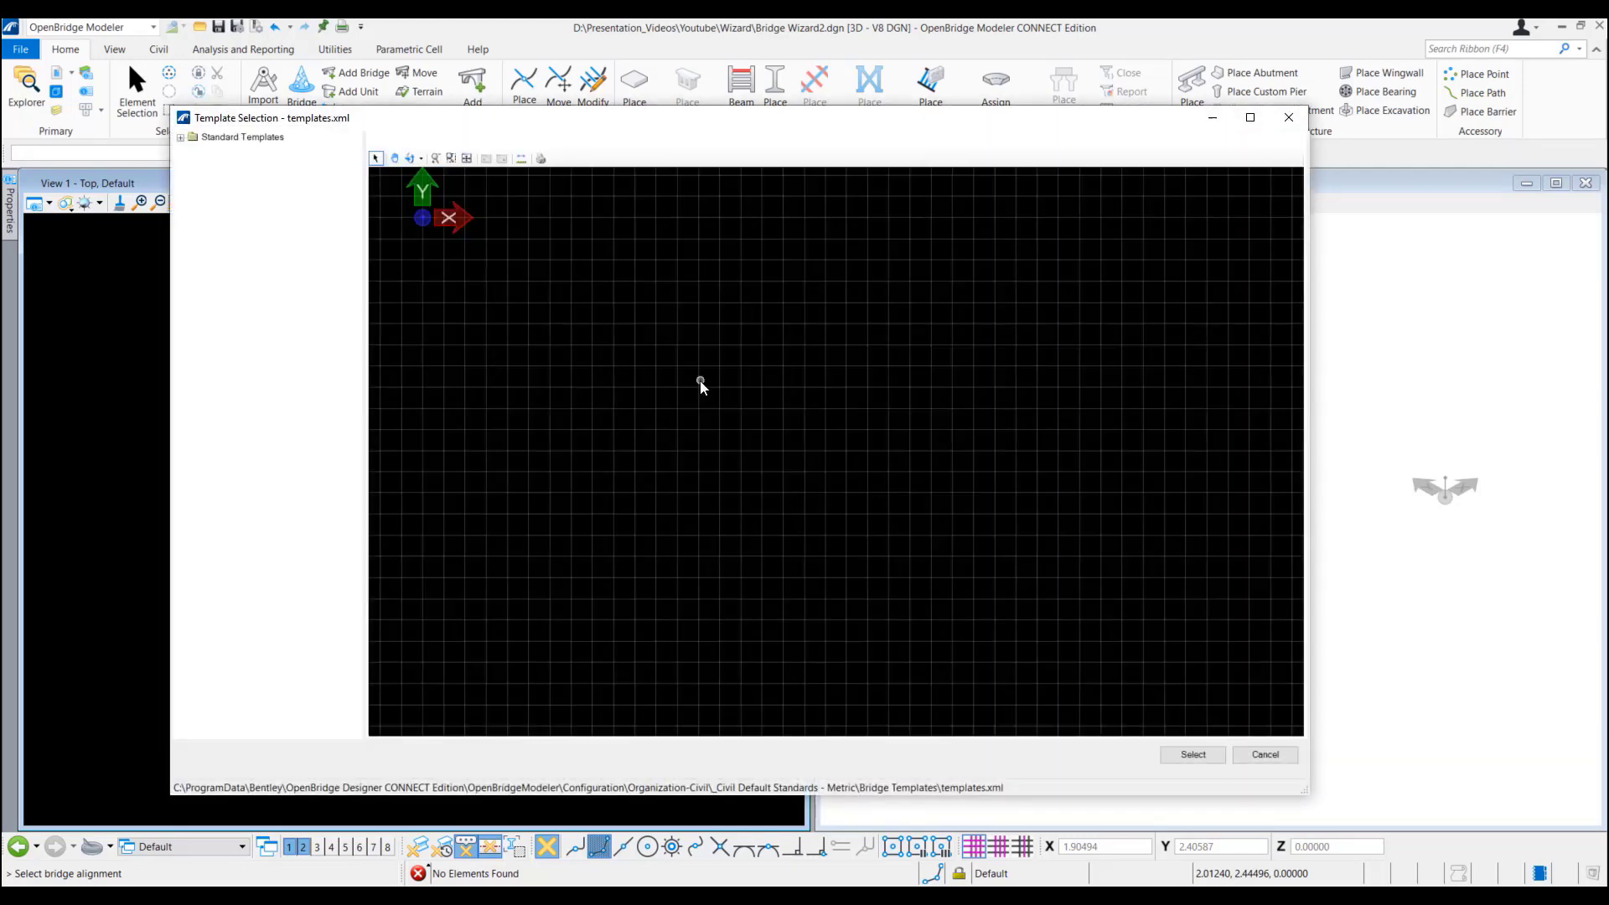
{"action": "left_click", "coordinate": [181, 139]}
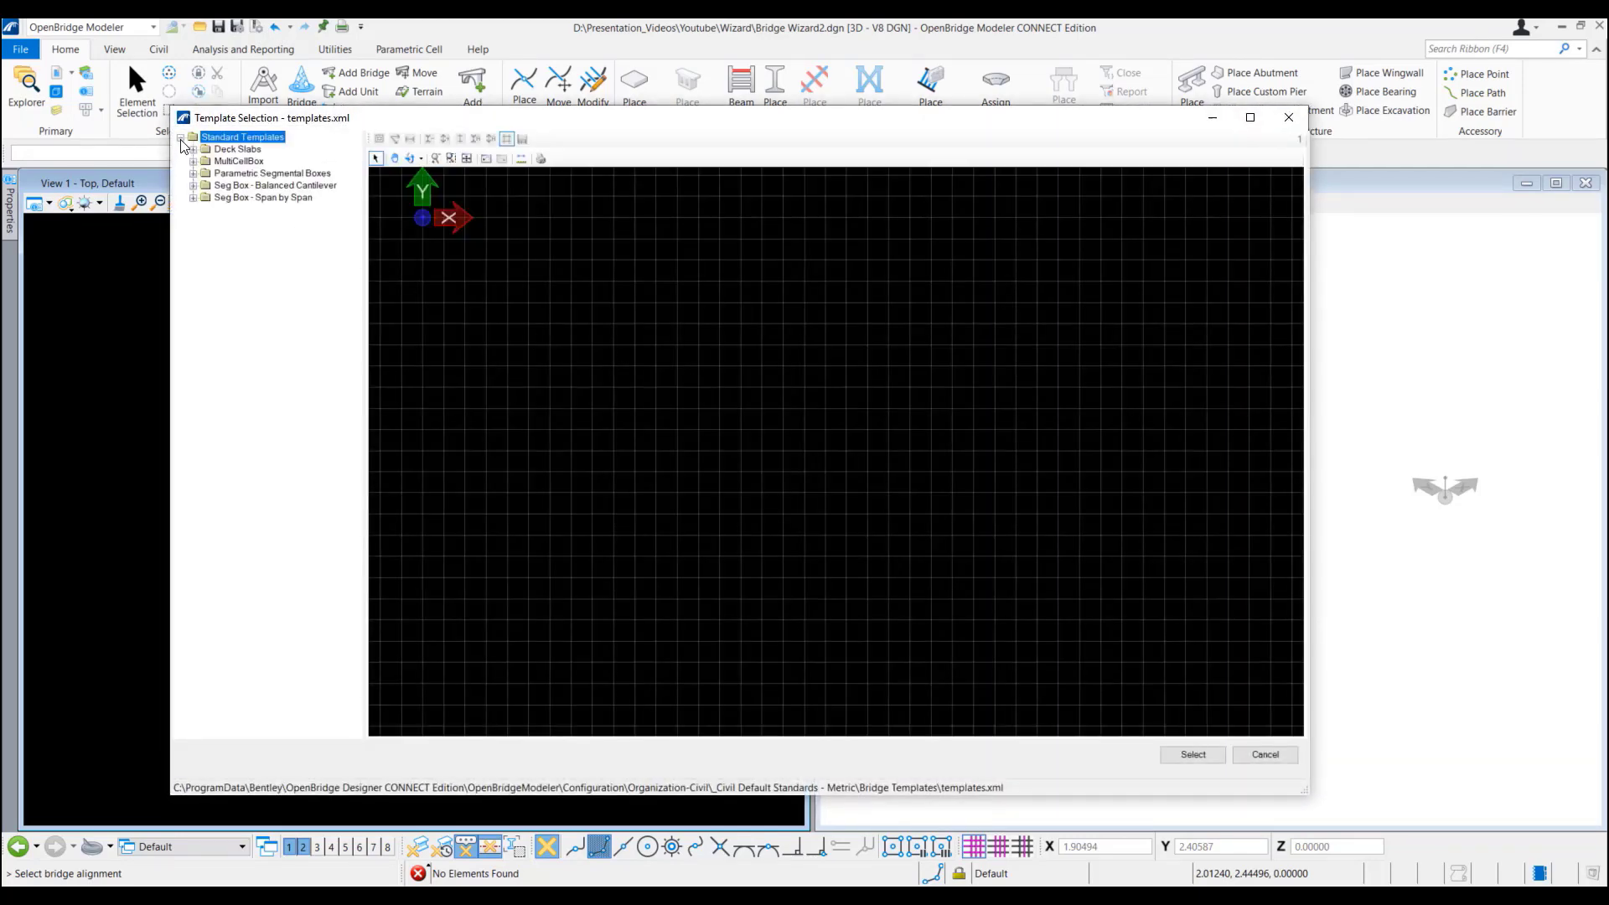
{"action": "left_click", "coordinate": [193, 149]}
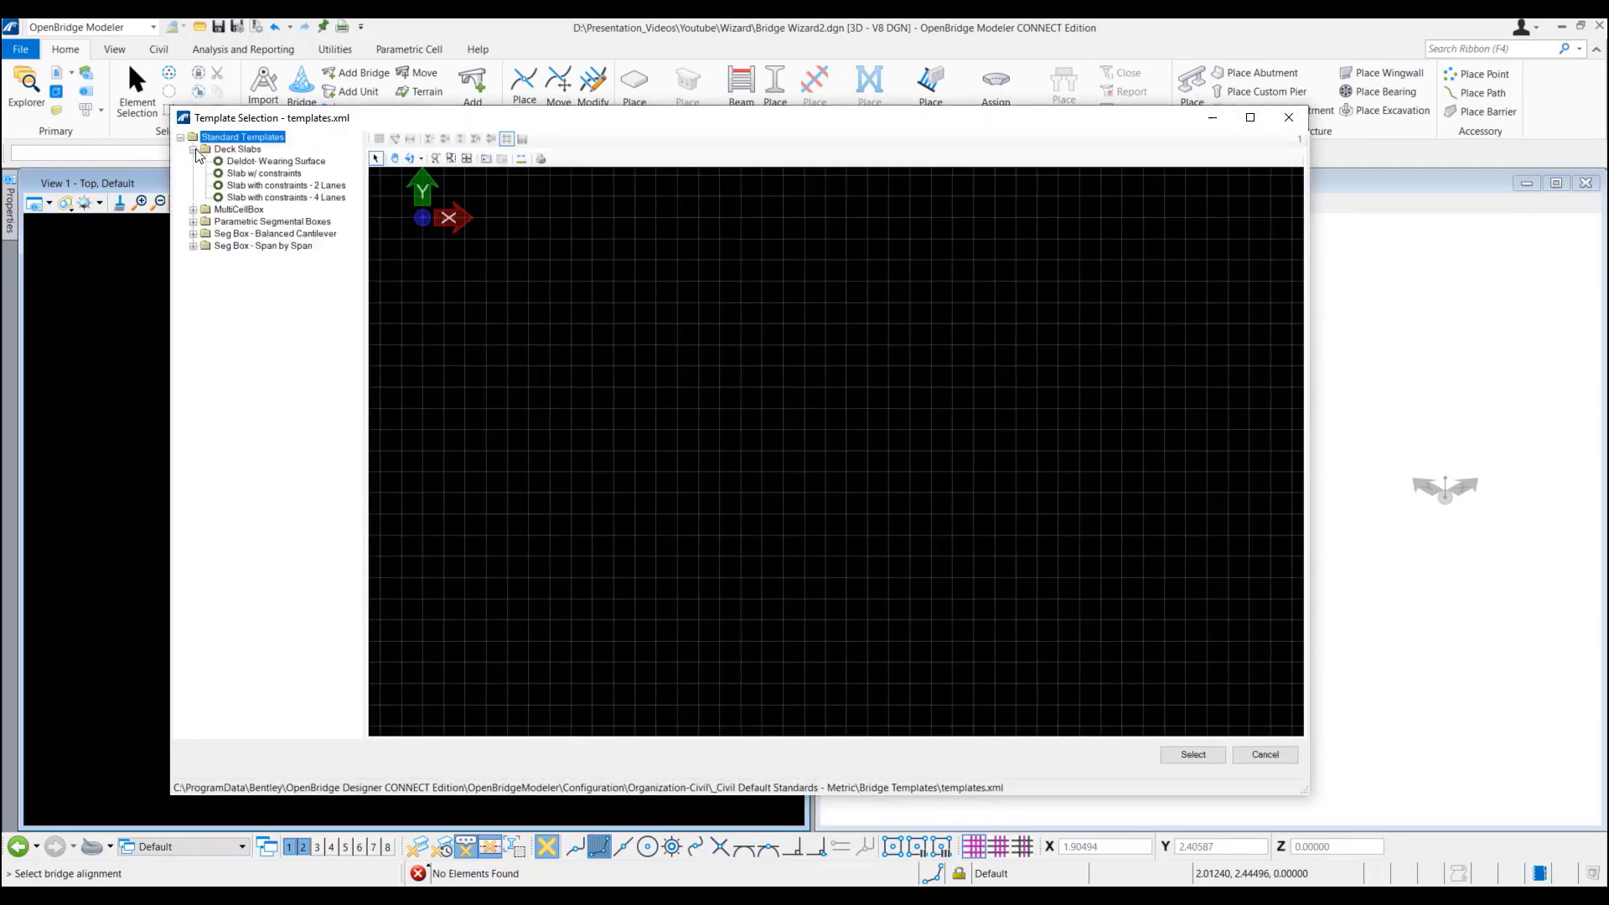
{"action": "left_click", "coordinate": [240, 174]}
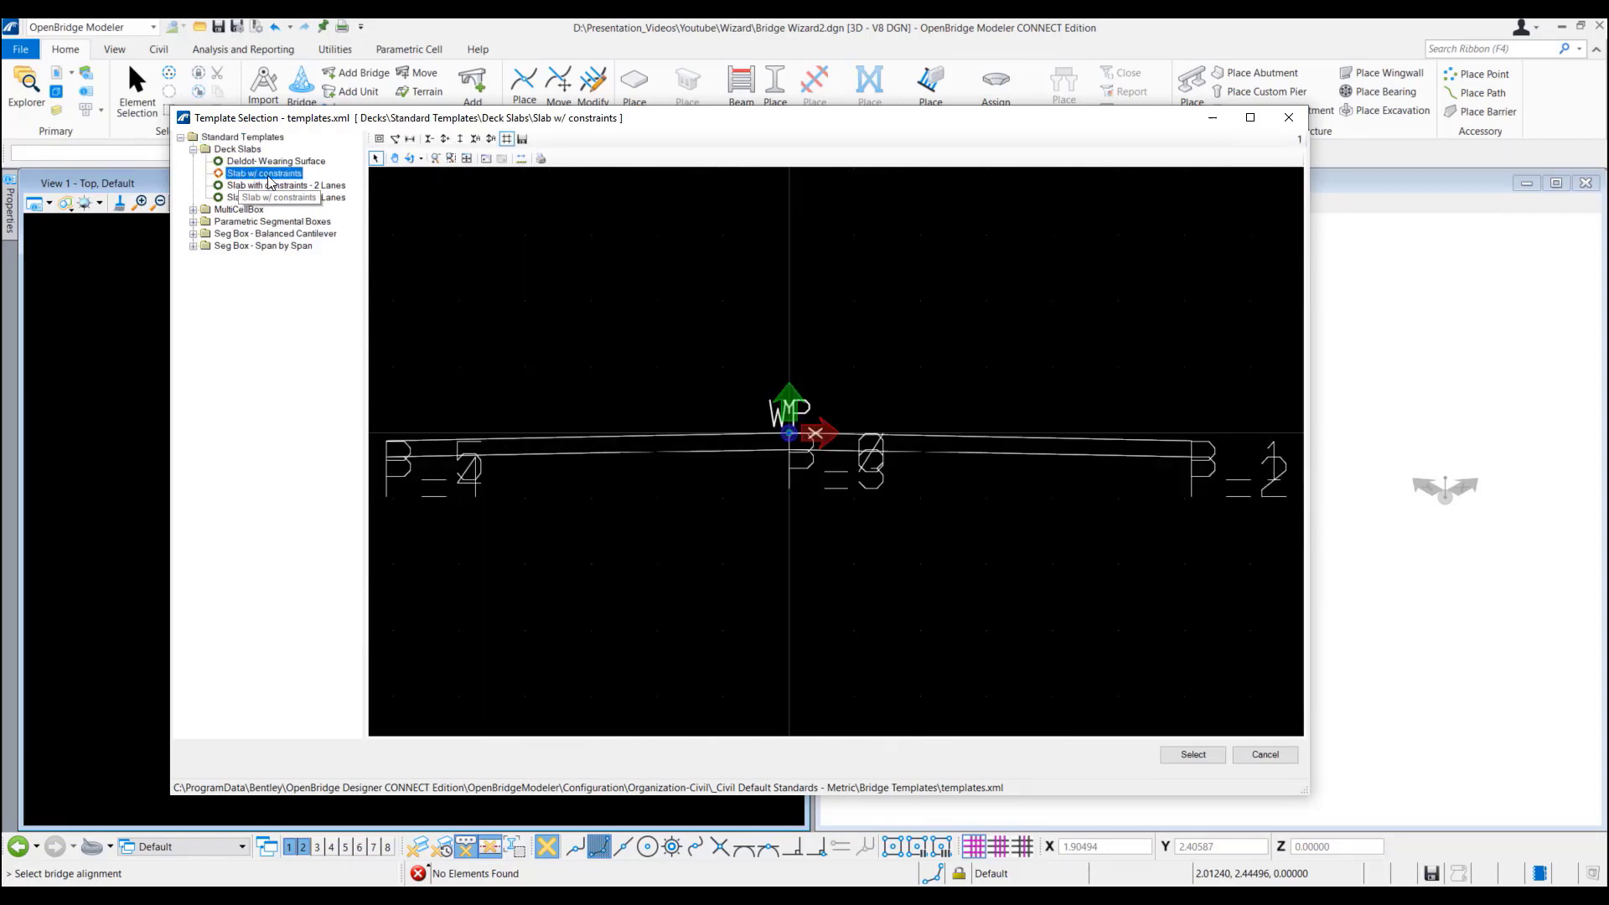
{"action": "left_click", "coordinate": [1247, 766]}
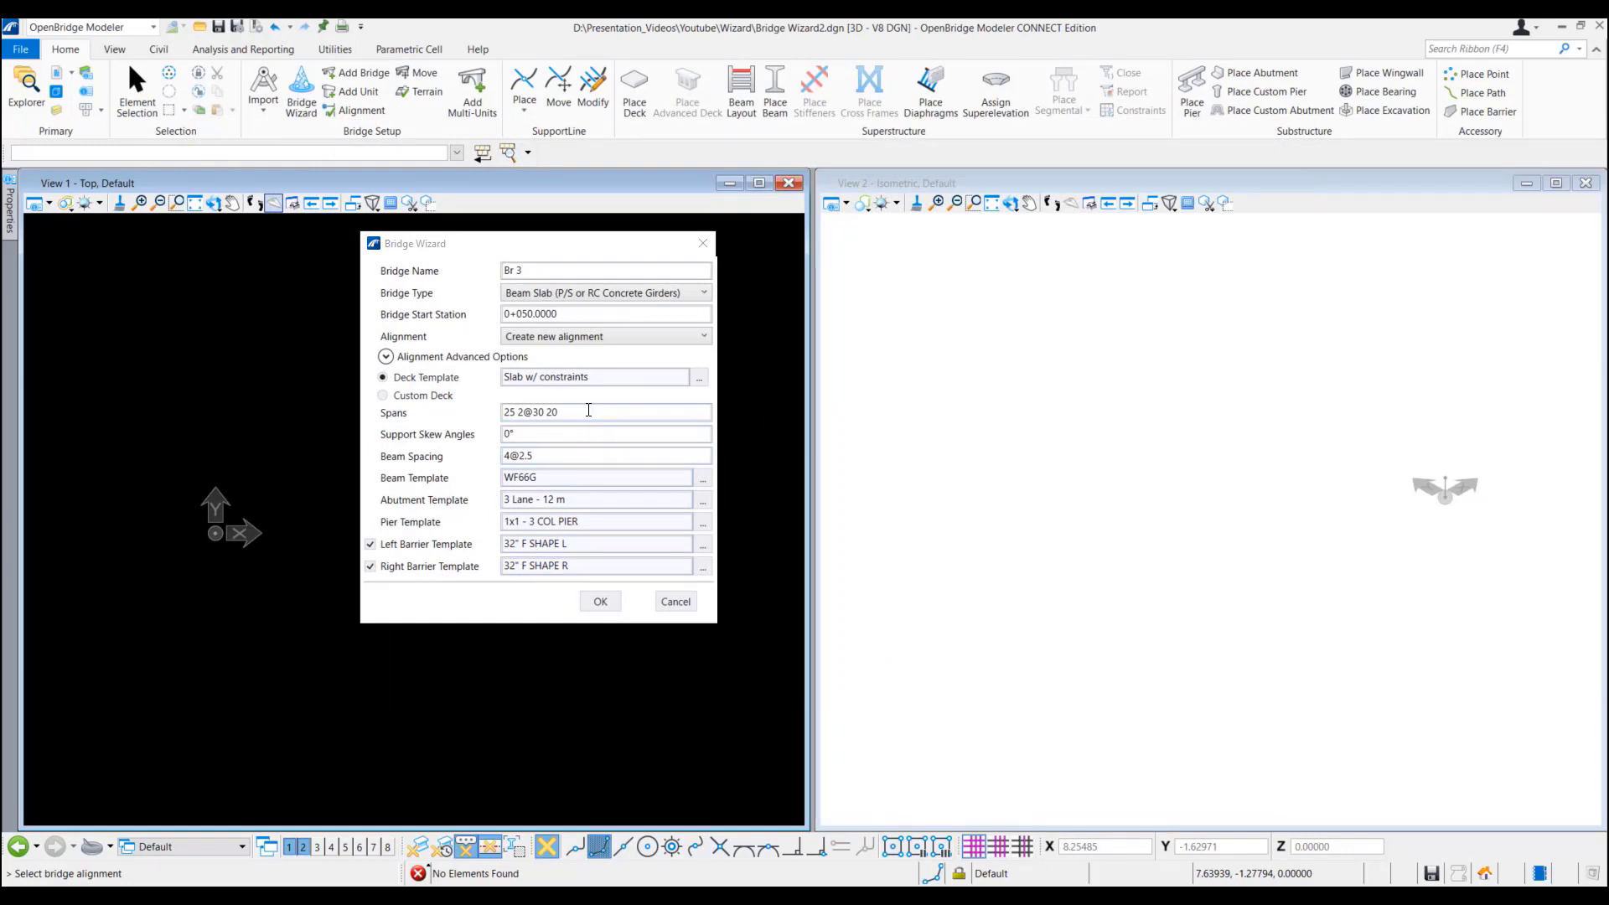
{"action": "mouse_move", "coordinate": [404, 422]}
{"action": "left_click_drag", "start_coordinate": [515, 413], "coordinate": [505, 413]}
{"action": "left_click", "coordinate": [501, 432]}
{"action": "double_click", "coordinate": [507, 433]}
{"action": "type", "text": "0"}
{"action": "left_click", "coordinate": [528, 454]}
{"action": "left_click_drag", "start_coordinate": [513, 459], "coordinate": [505, 456]}
{"action": "double_click", "coordinate": [532, 455]}
{"action": "double_click", "coordinate": [544, 477]}
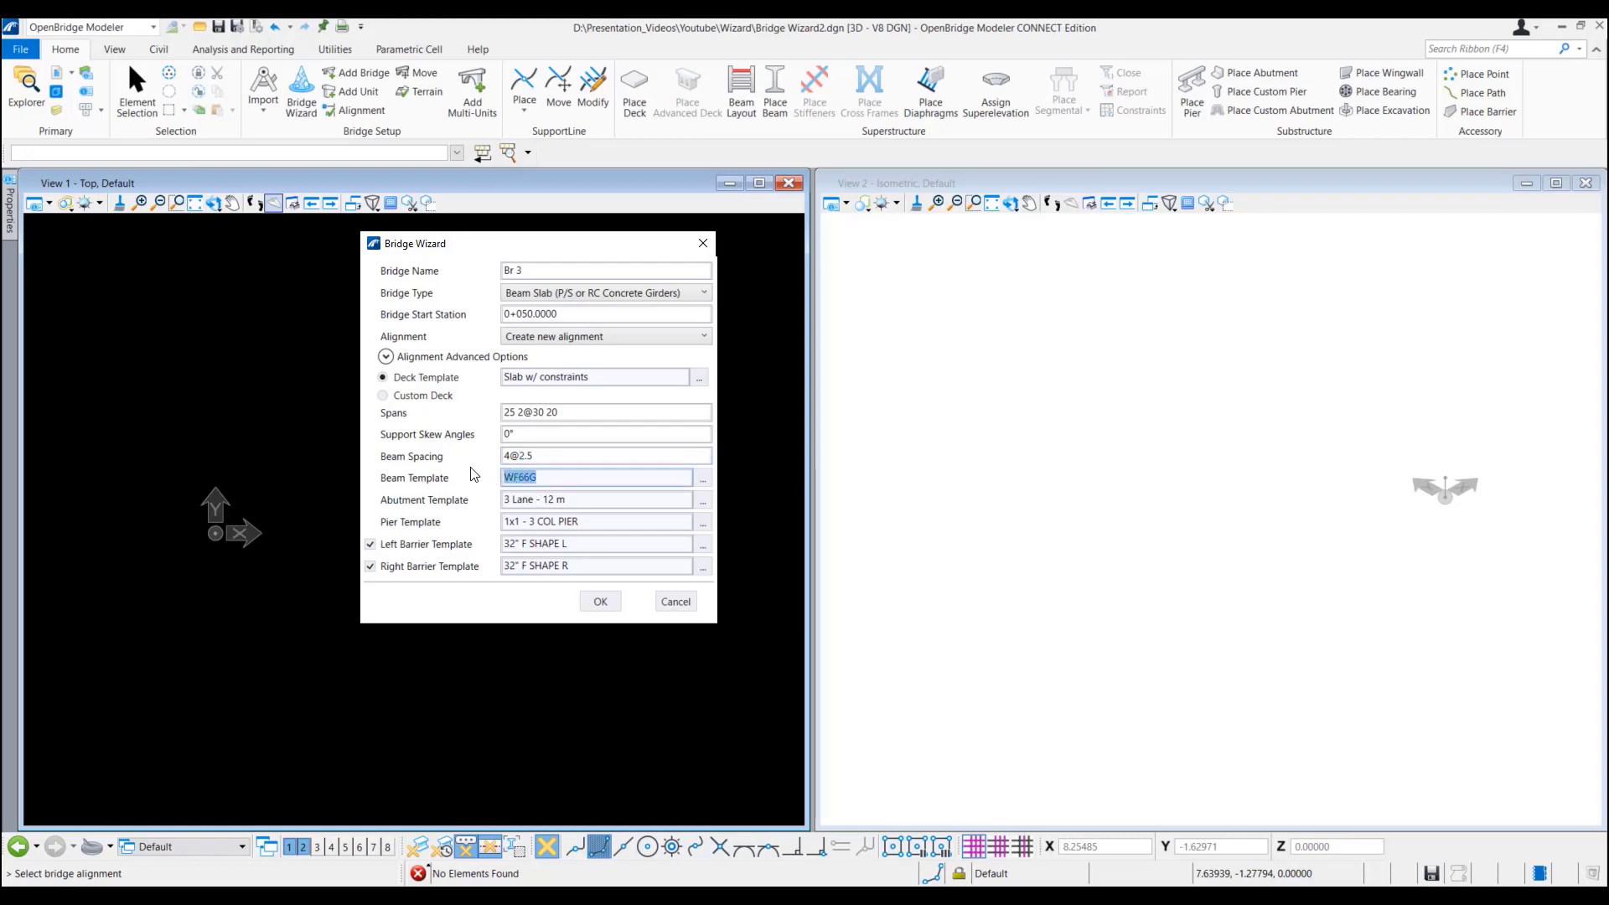
{"action": "left_click", "coordinate": [704, 478]}
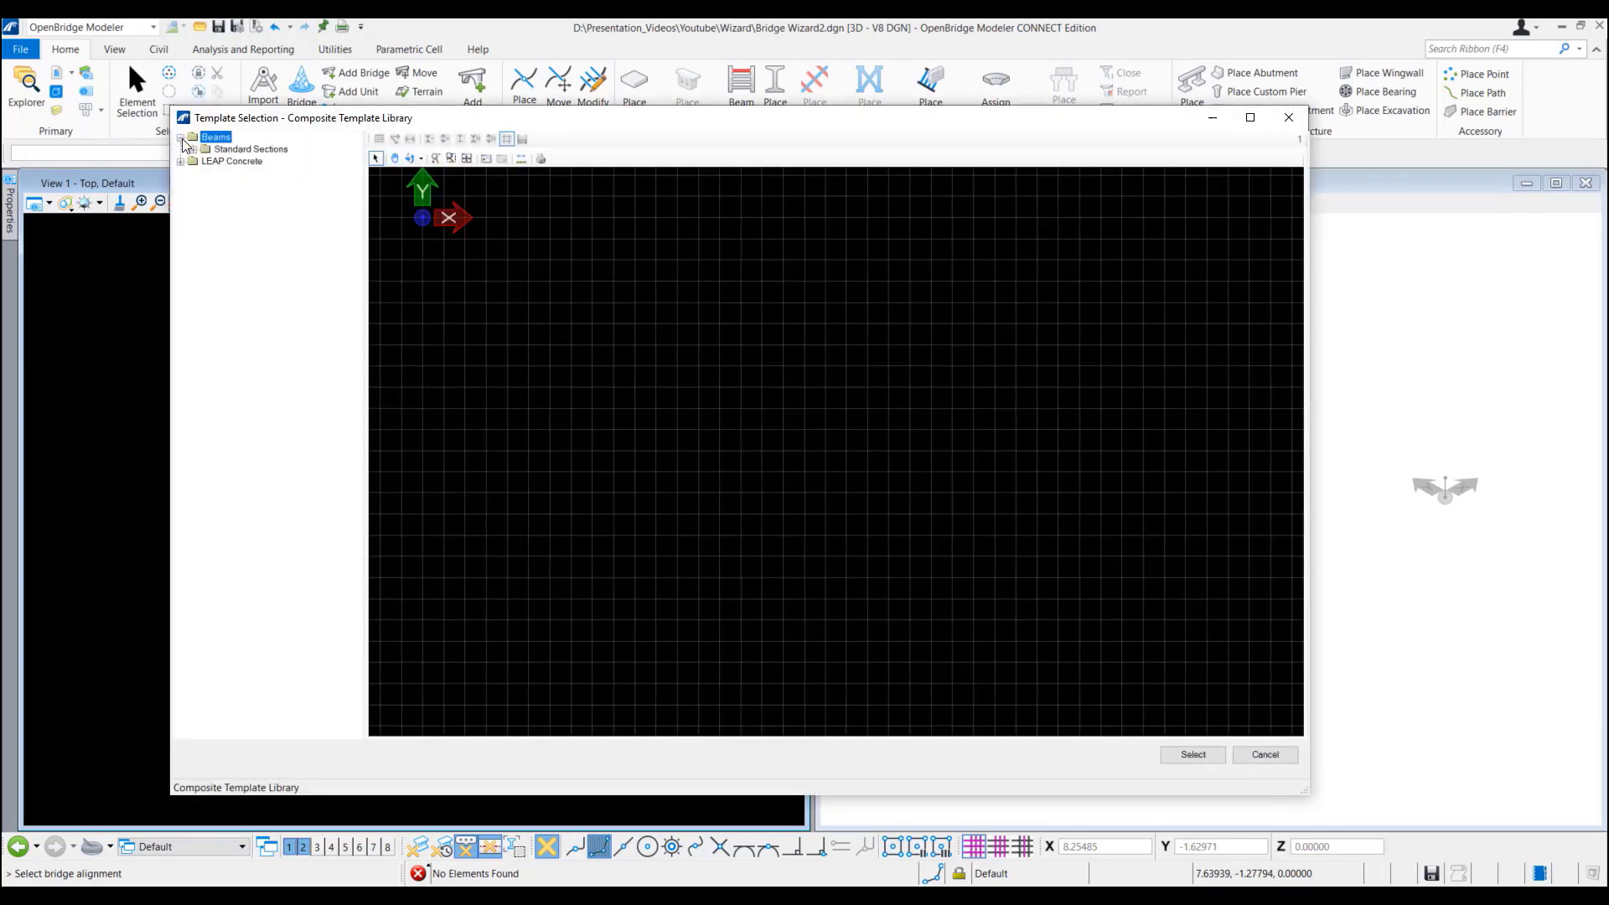
{"action": "left_click", "coordinate": [193, 149]}
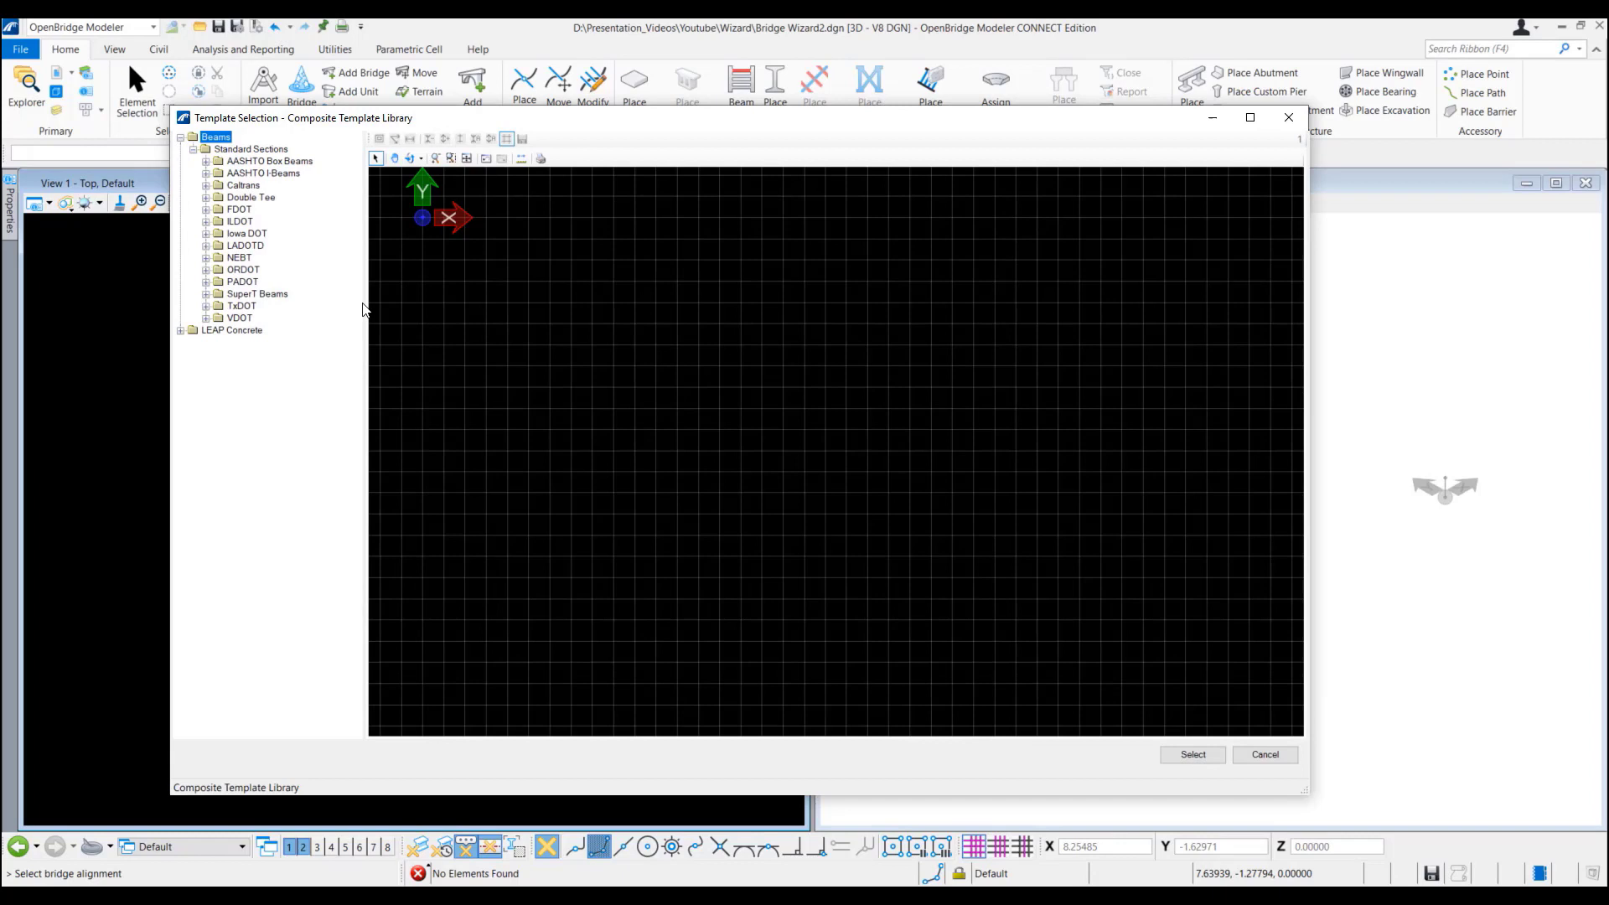
{"action": "left_click", "coordinate": [1264, 754]}
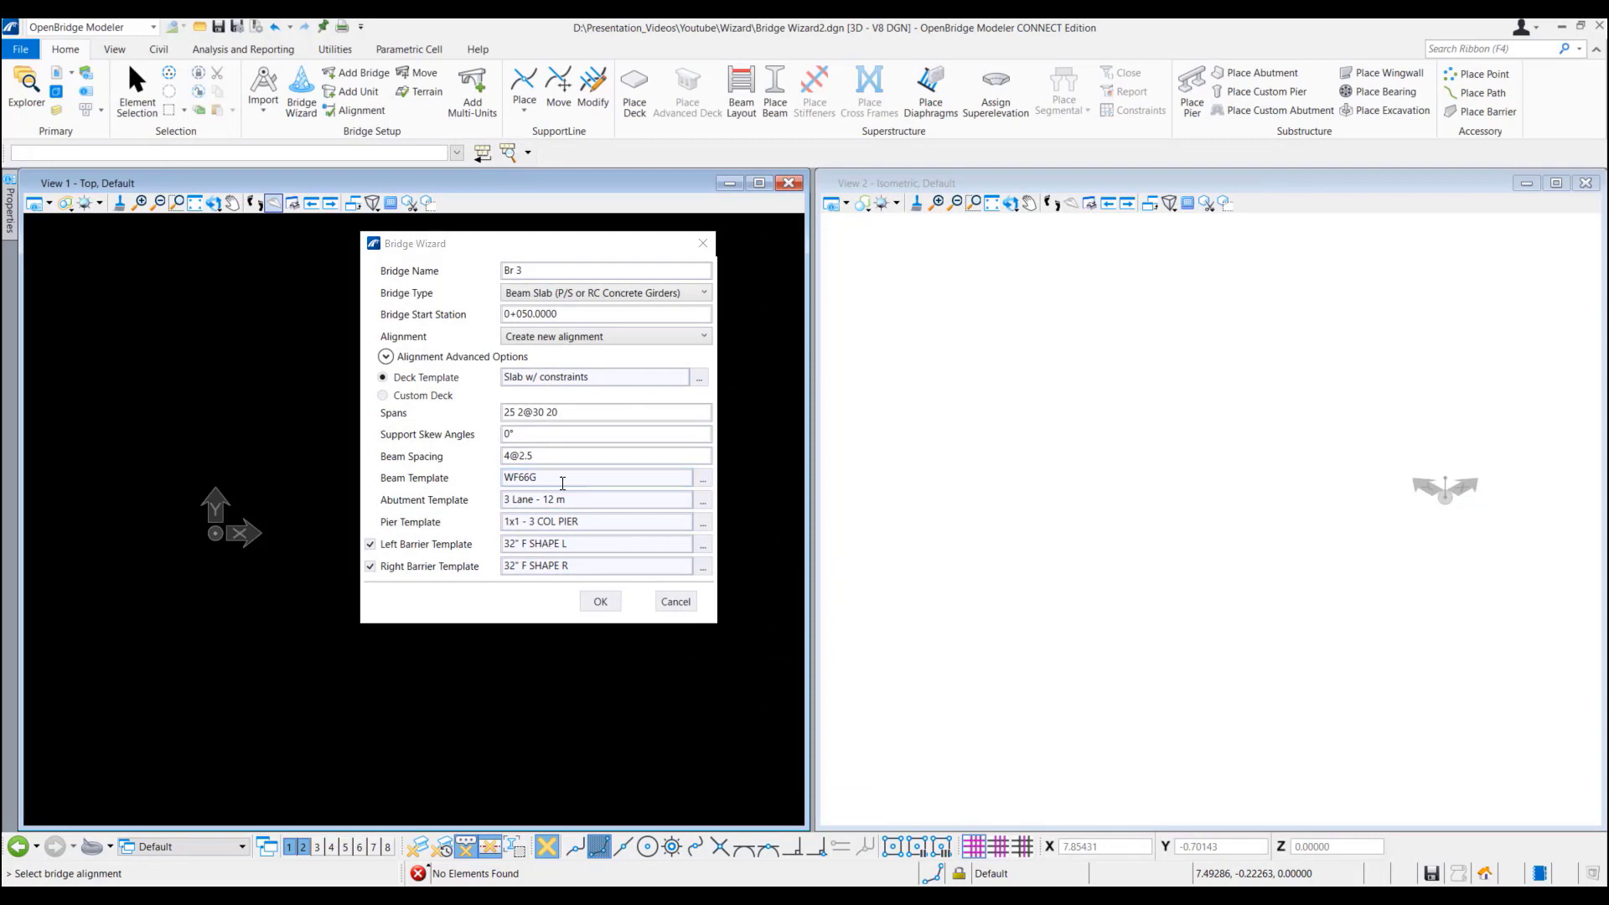
{"action": "left_click_drag", "start_coordinate": [557, 476], "coordinate": [509, 476]}
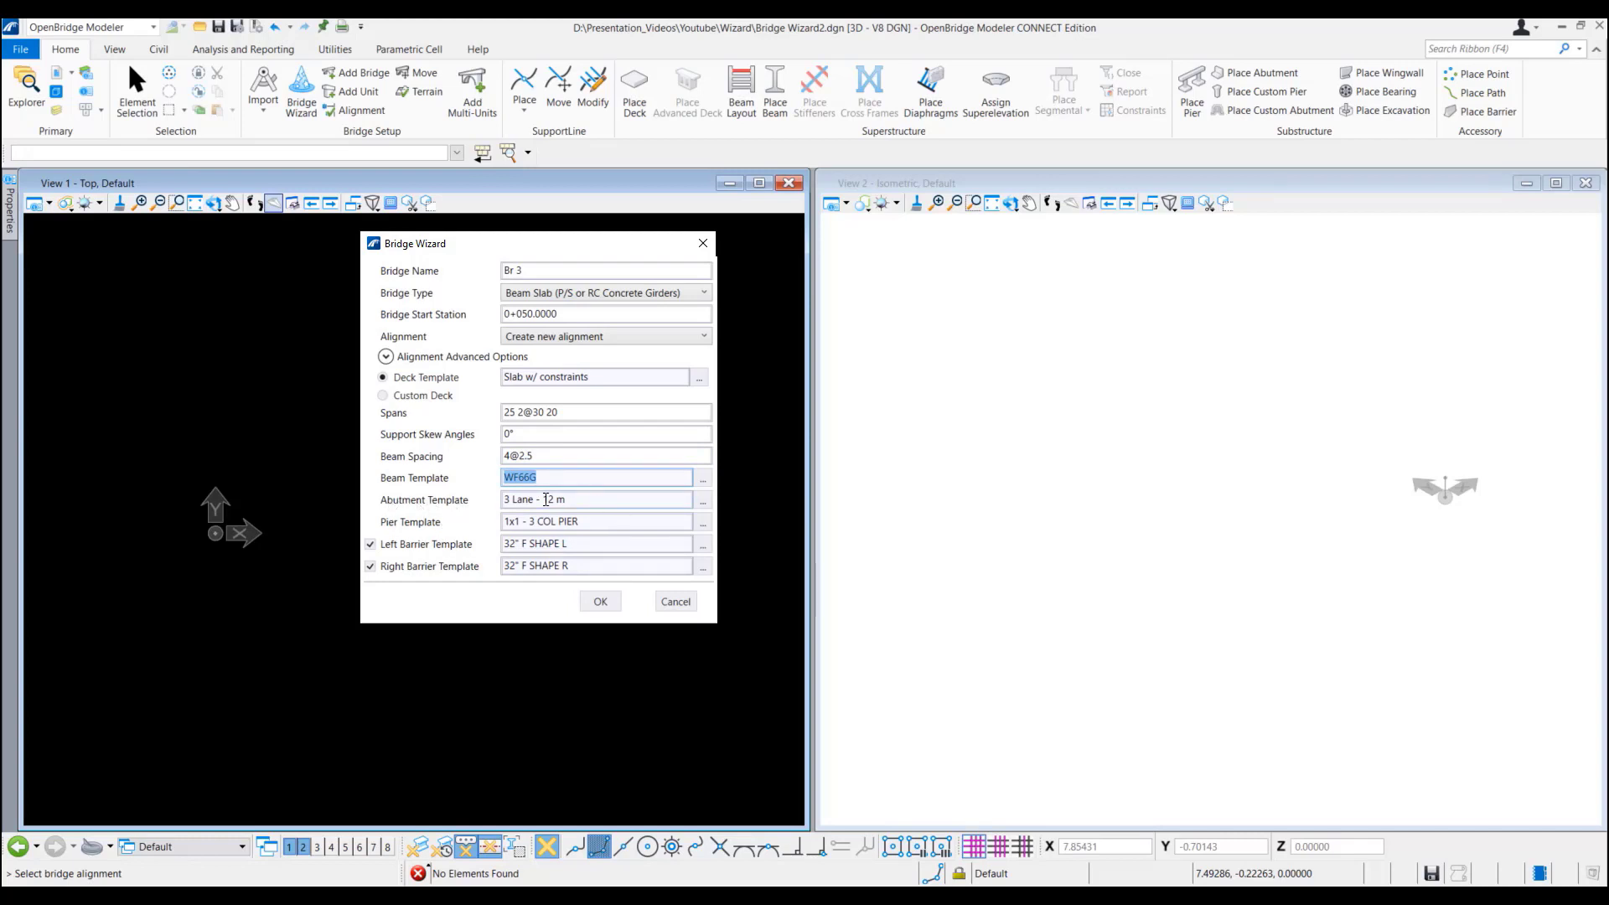
{"action": "left_click", "coordinate": [704, 502]}
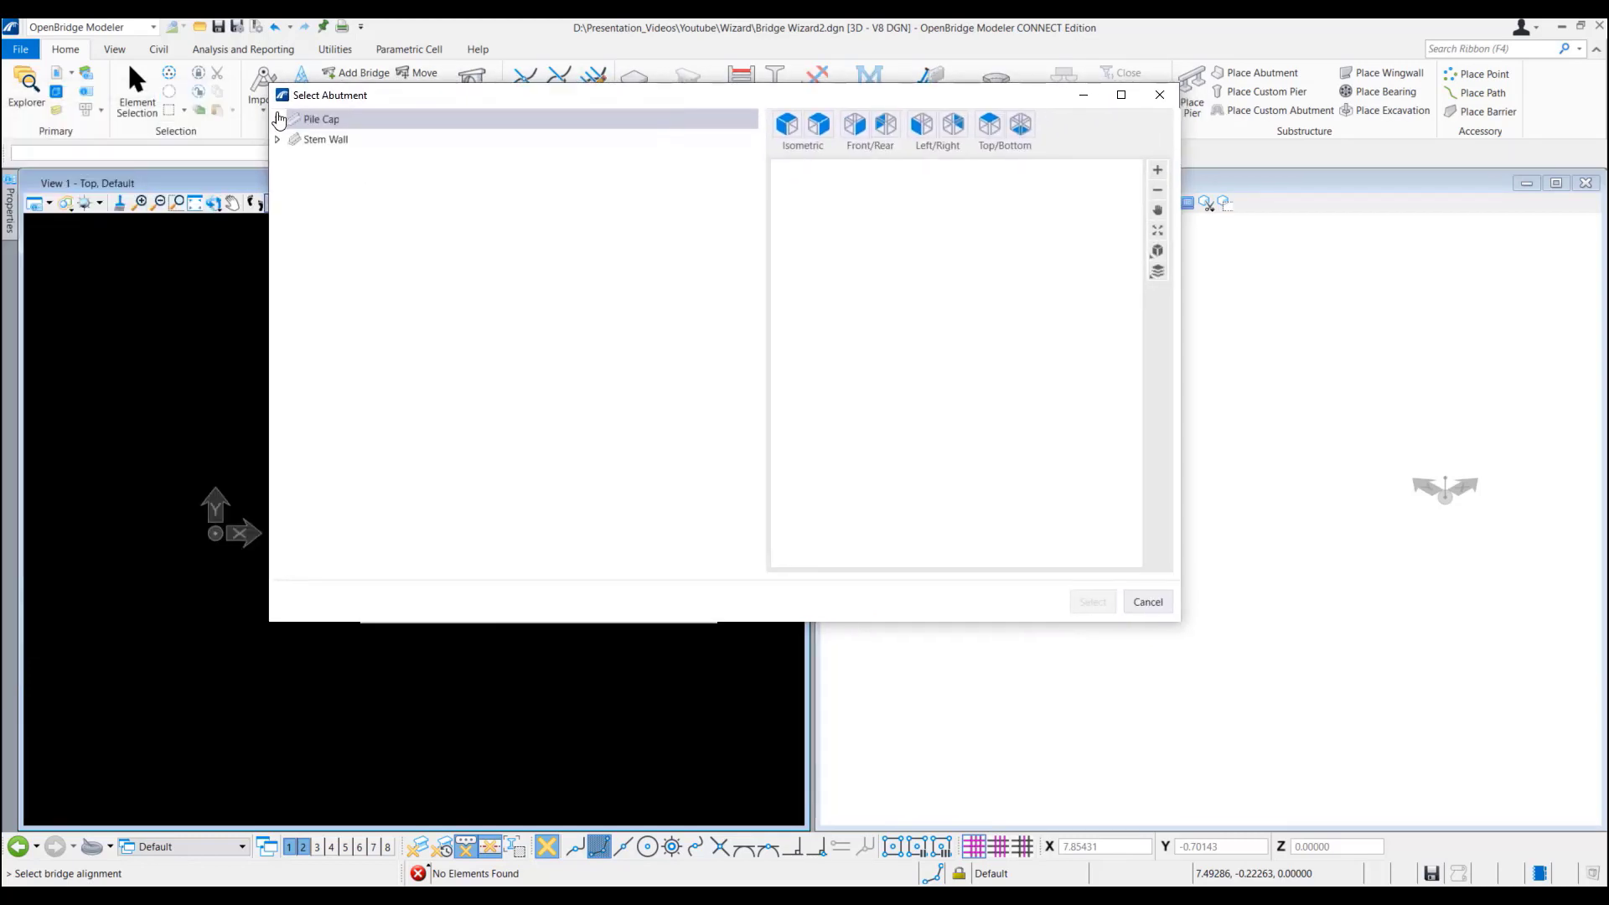
{"action": "left_click", "coordinate": [281, 123]}
{"action": "left_click", "coordinate": [278, 122]}
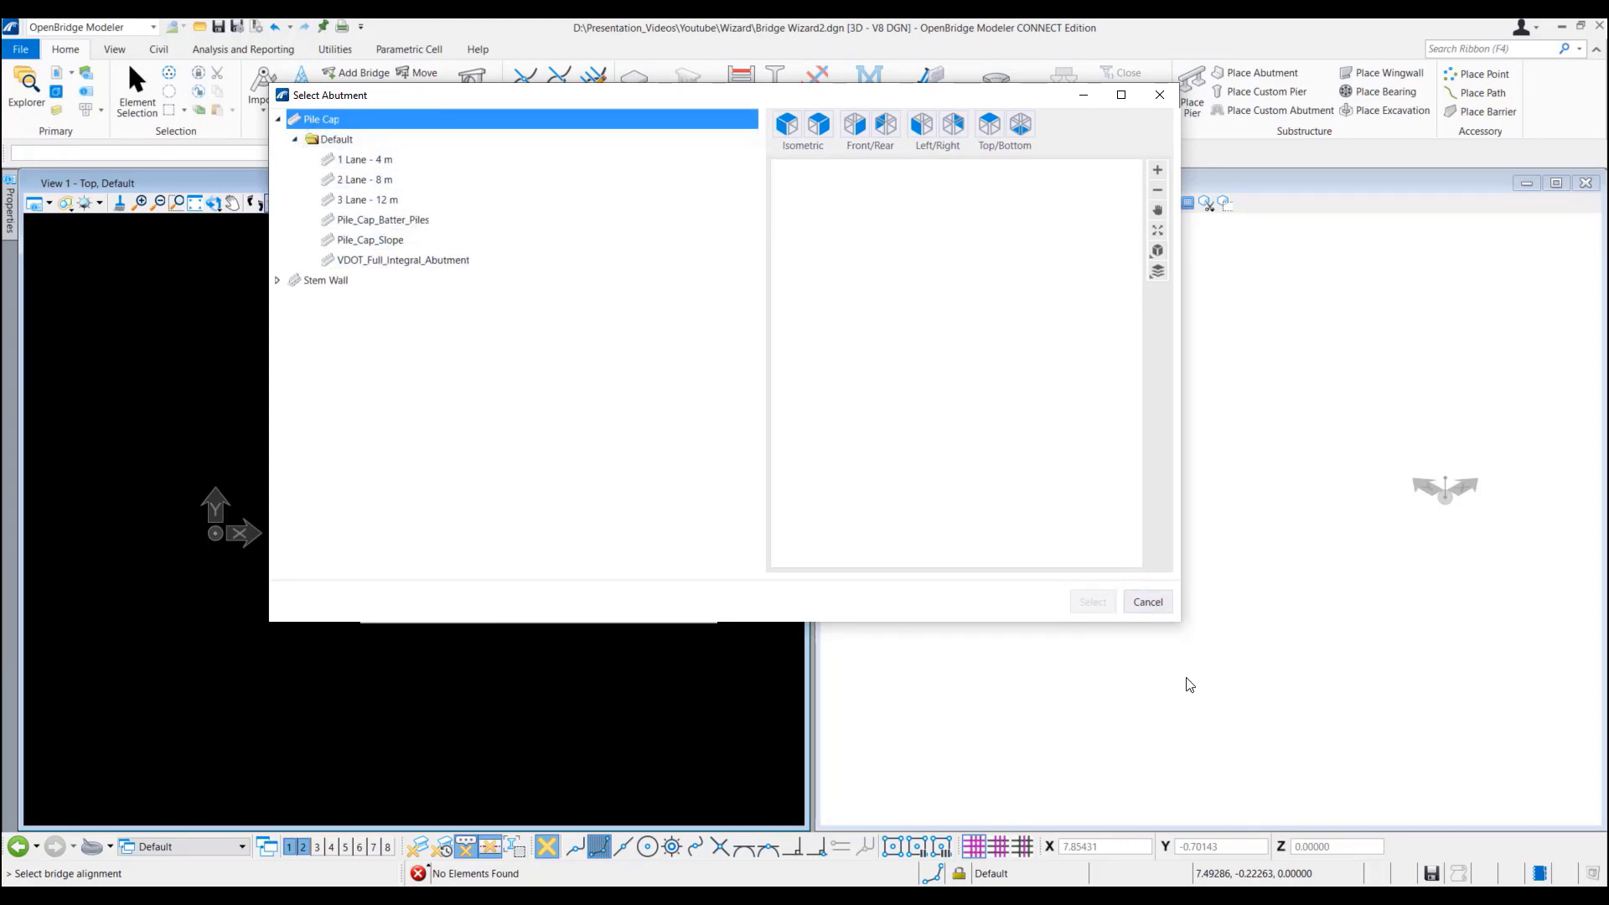
{"action": "left_click", "coordinate": [1147, 602]}
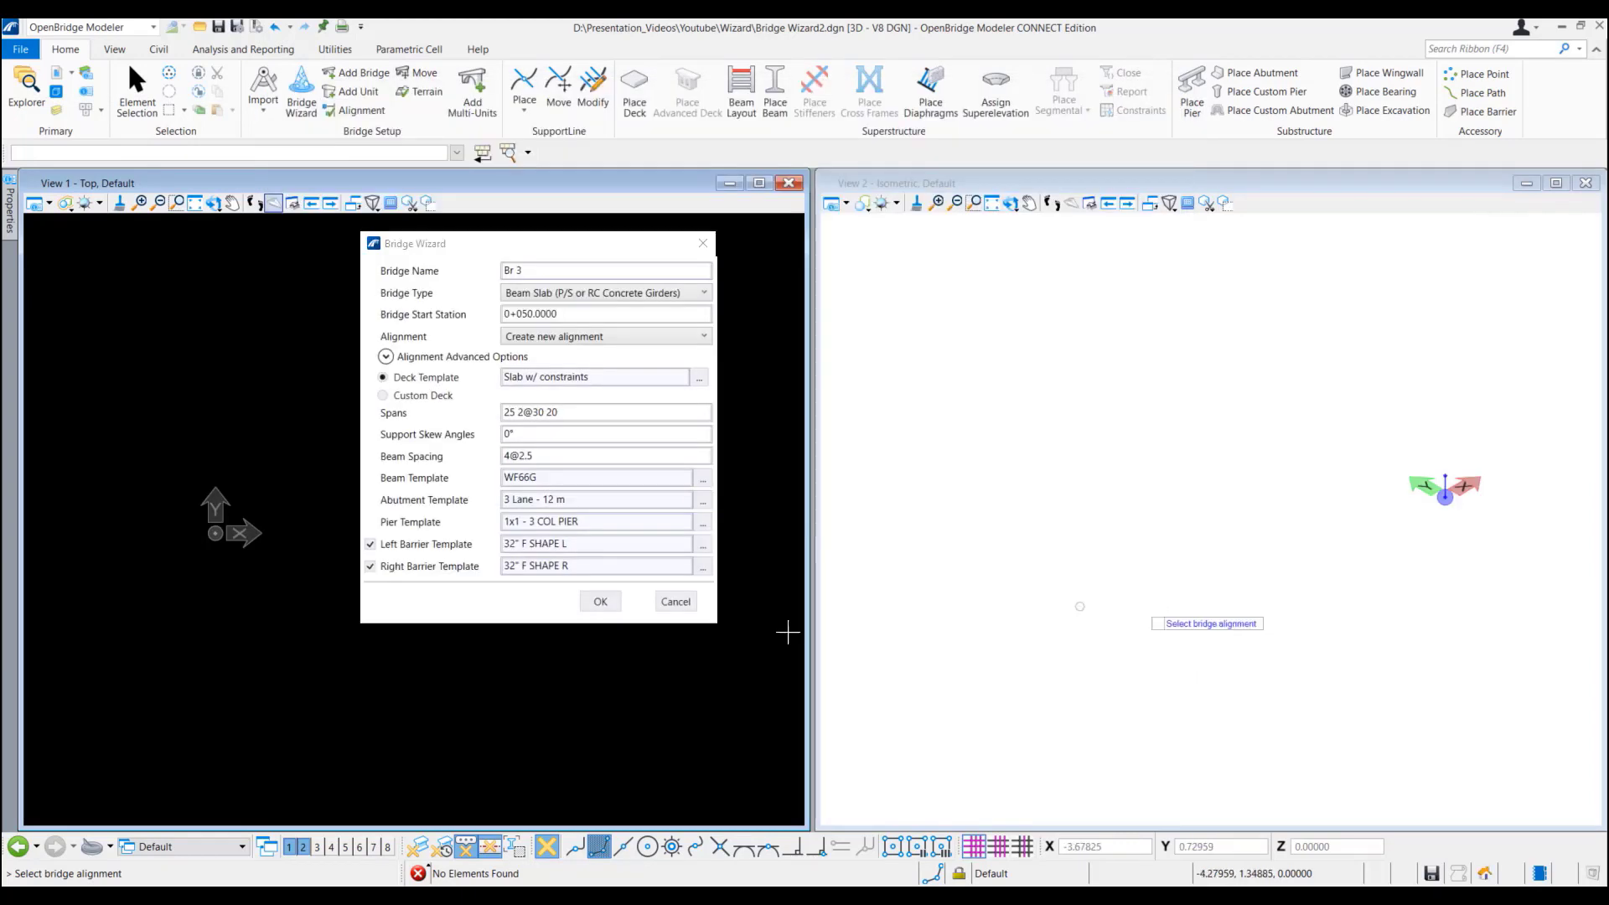
Leave the left barrier template unchanged and generate bridge Br 3 with spans 25 2@30 20
{"action": "left_click", "coordinate": [703, 545]}
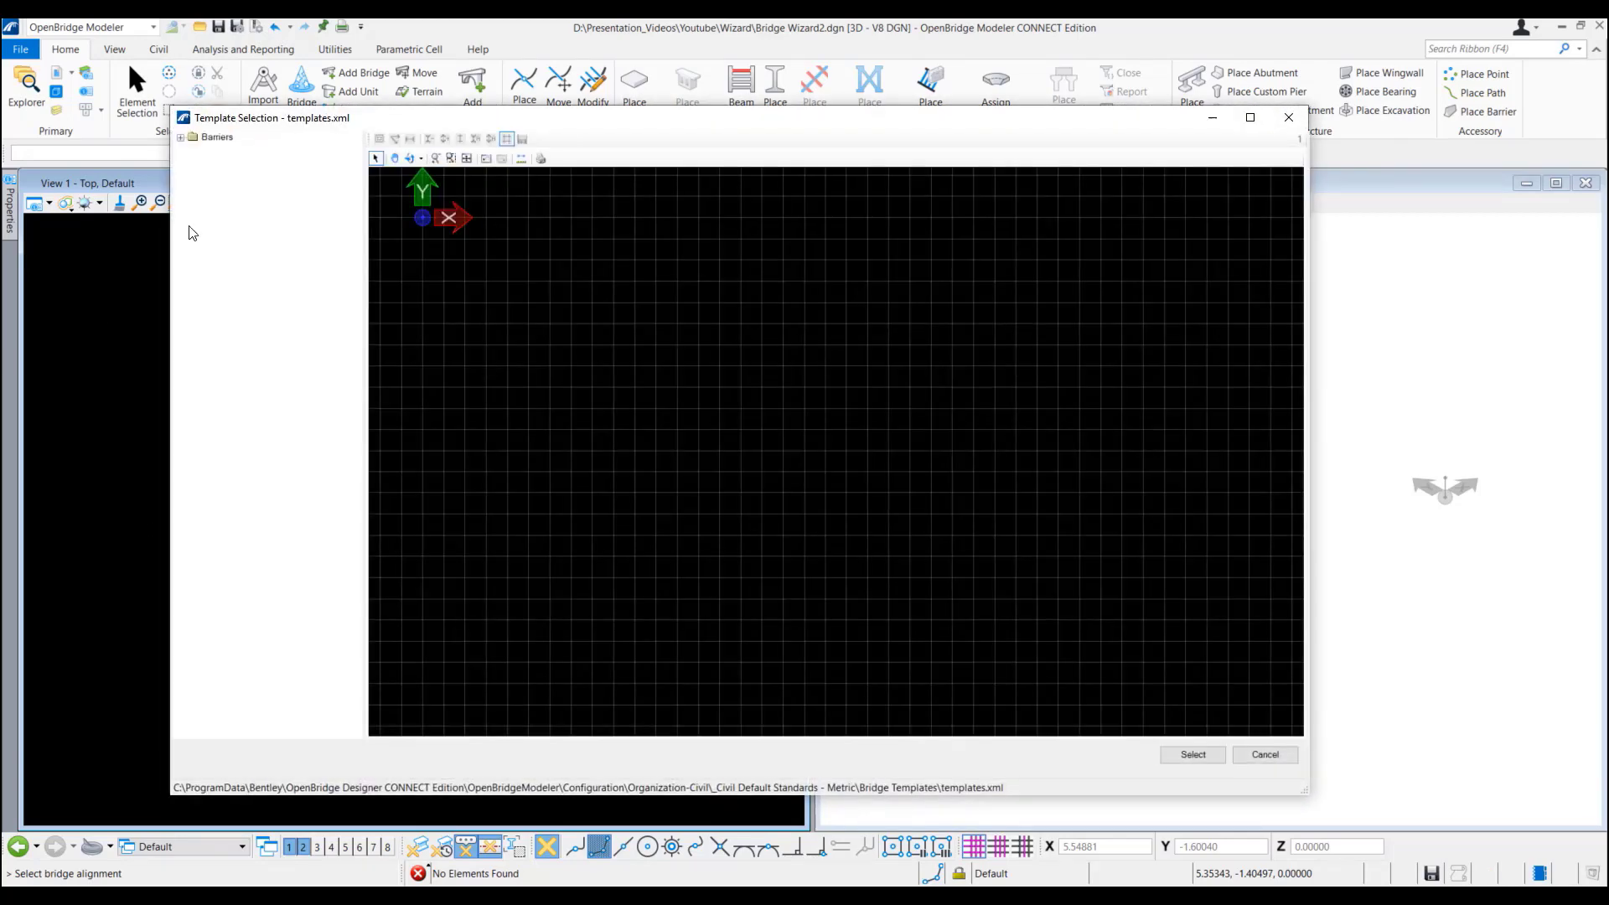
{"action": "left_click", "coordinate": [181, 137]}
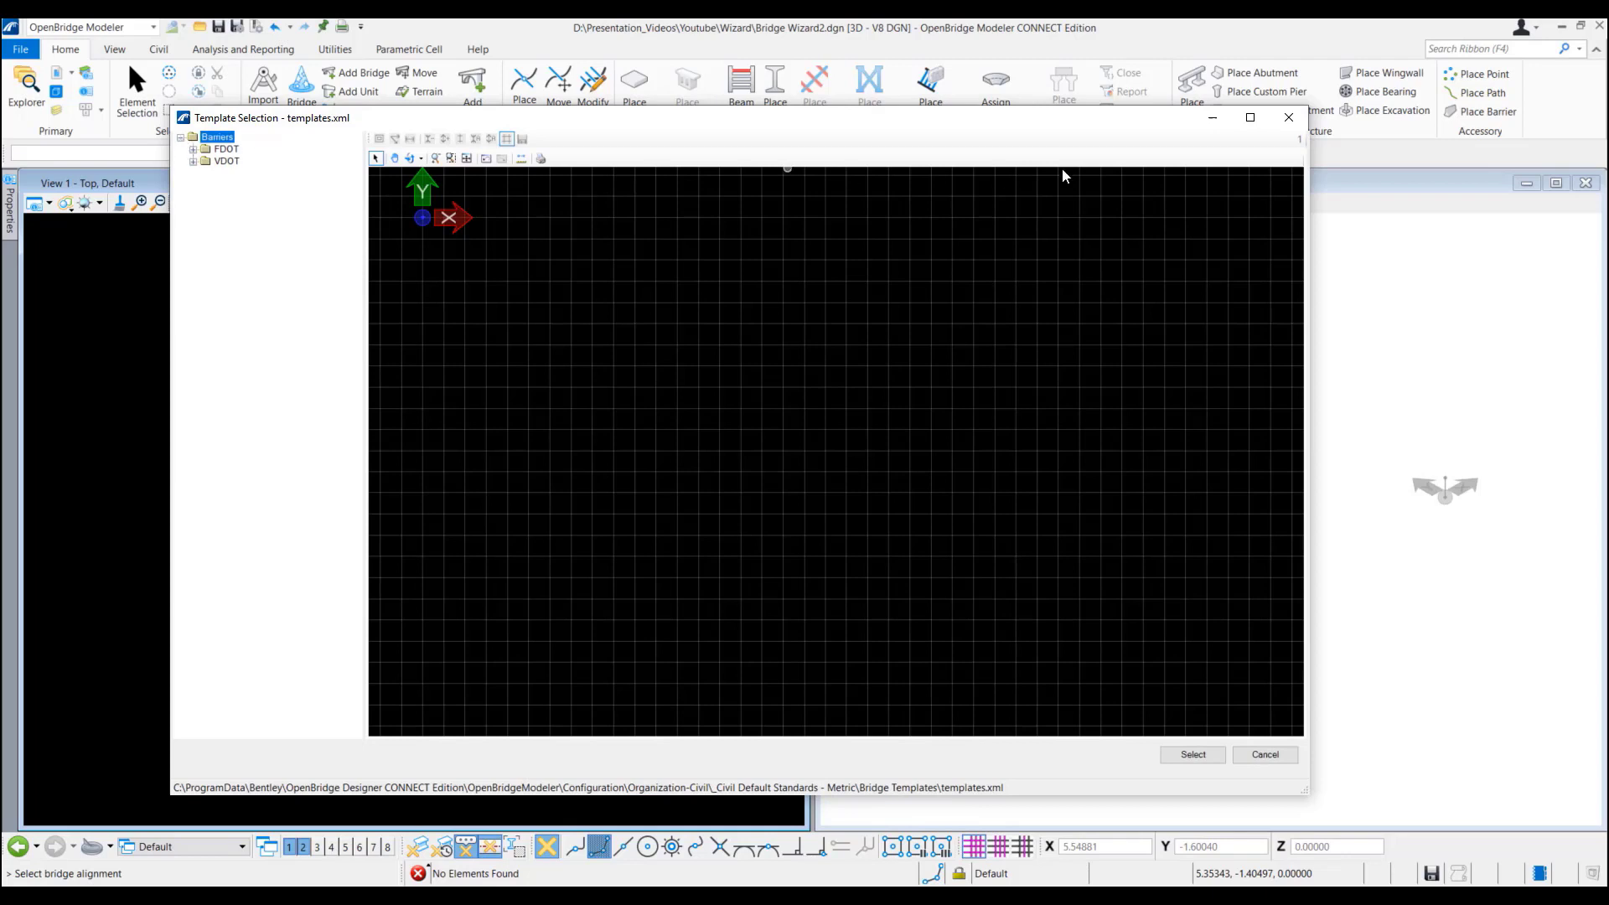
{"action": "left_click", "coordinate": [1289, 117]}
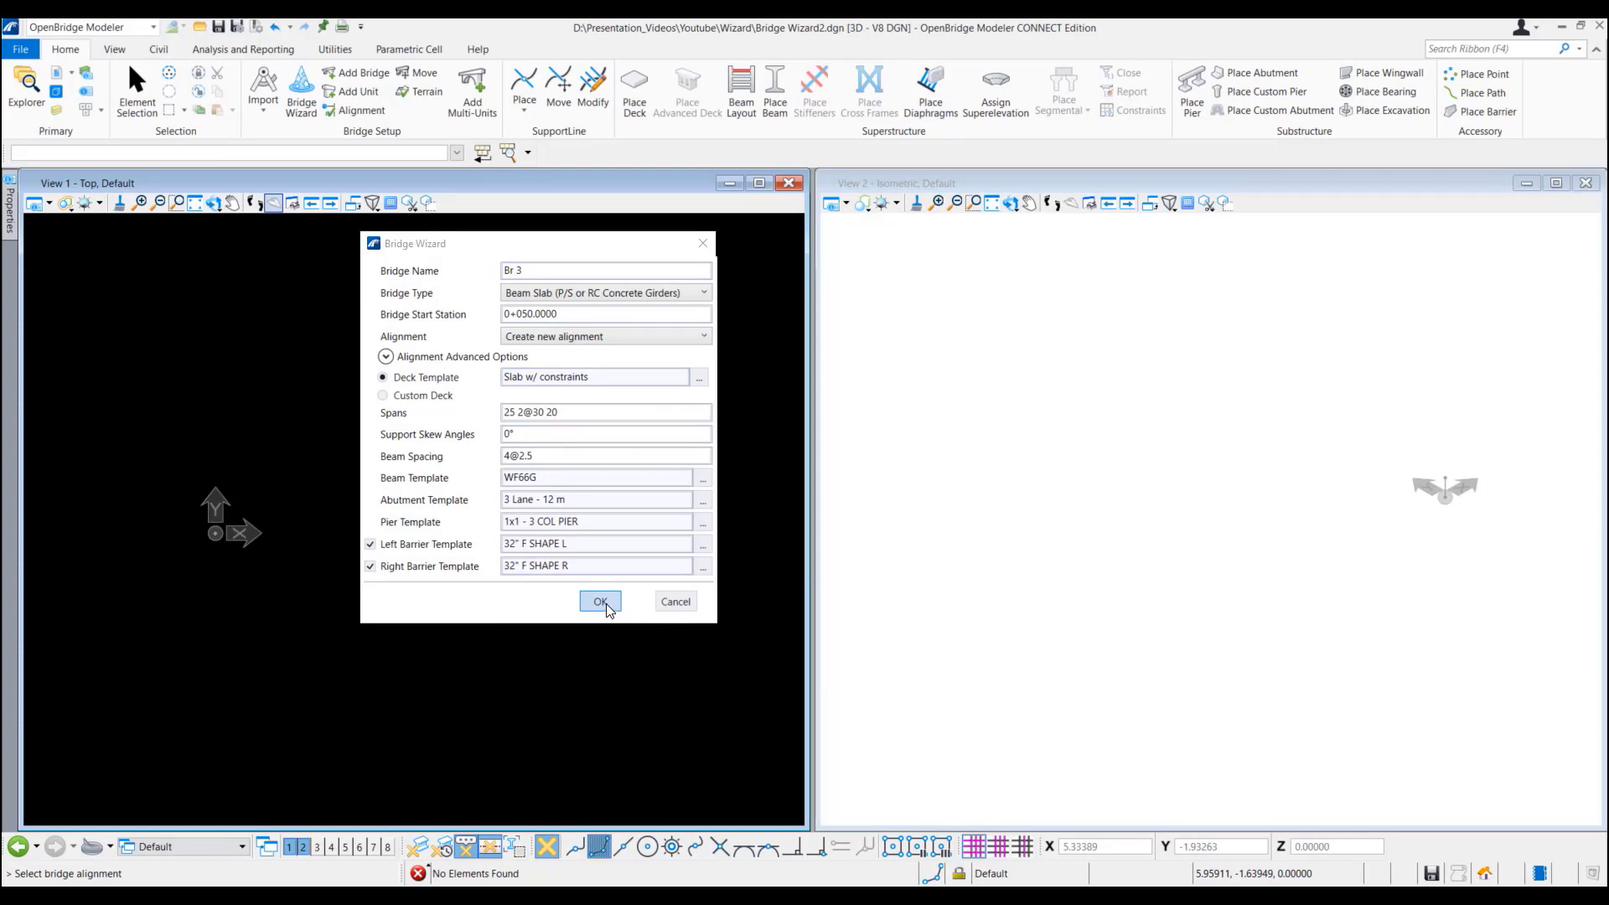
{"action": "left_click", "coordinate": [600, 602]}
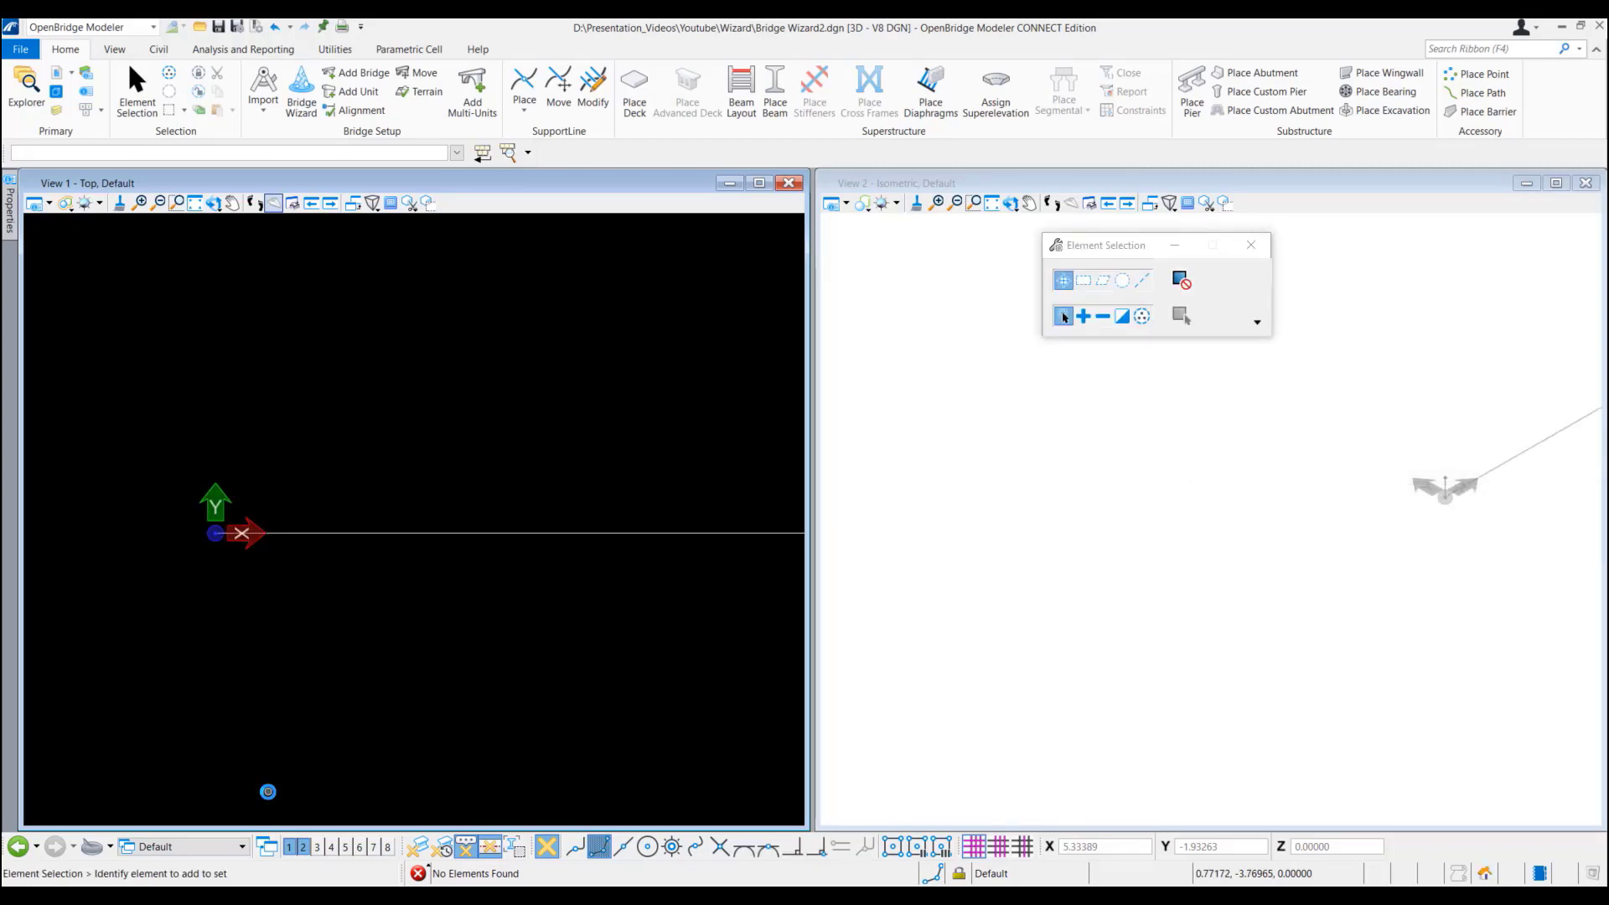
Fit and zoom the top and isometric views to inspect the deck, girders, piers and abutments
{"action": "left_click", "coordinate": [197, 204]}
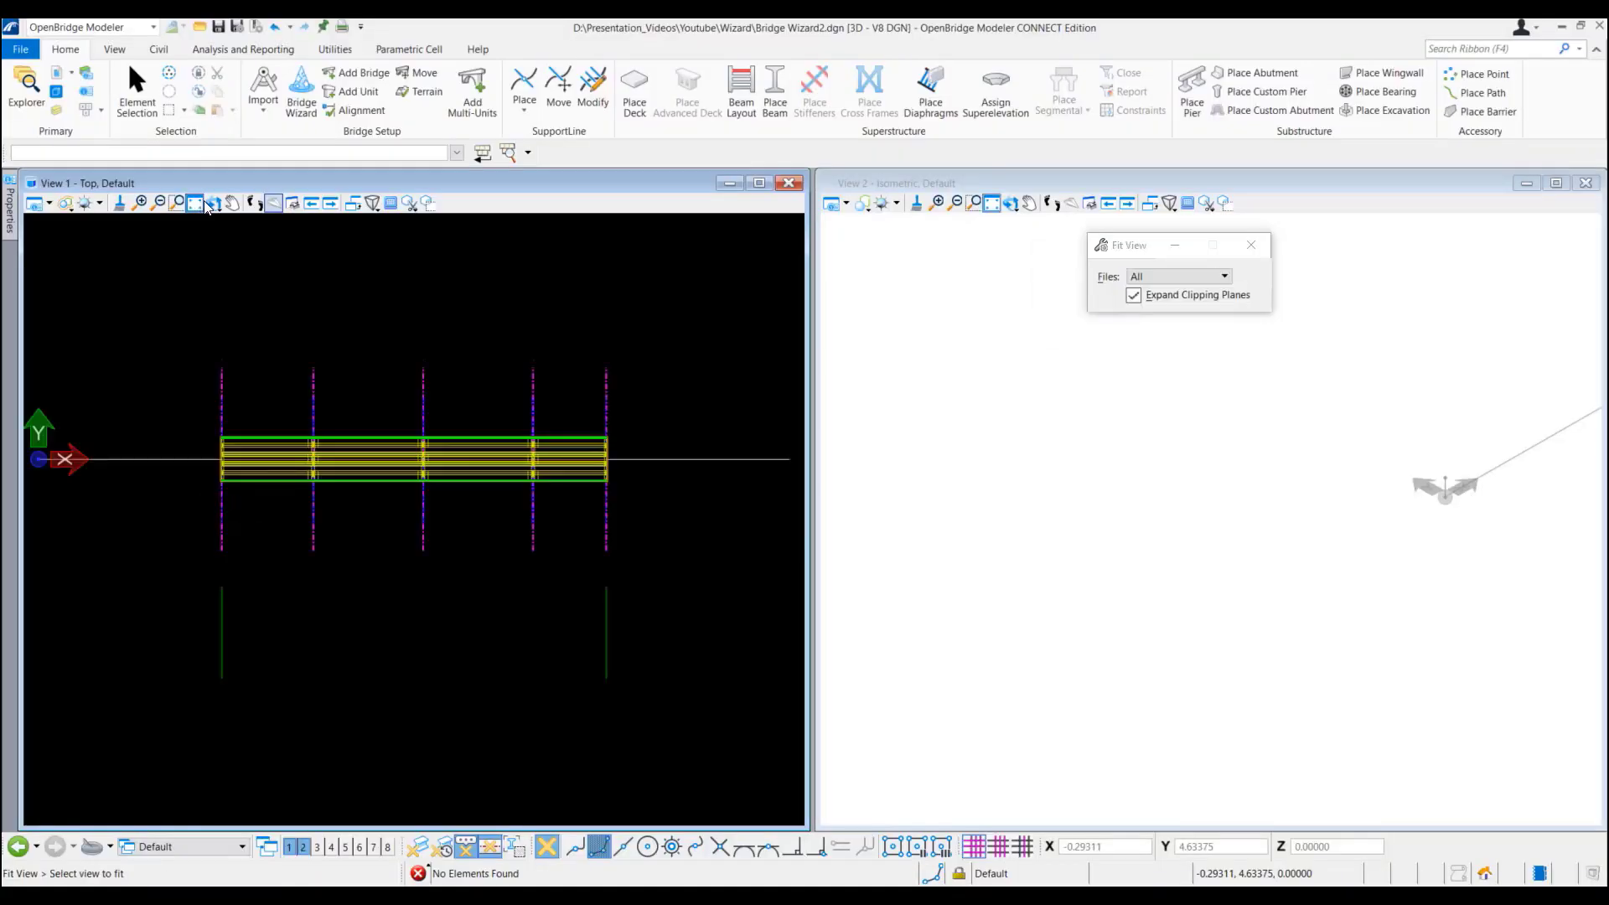
{"action": "left_click", "coordinate": [996, 207]}
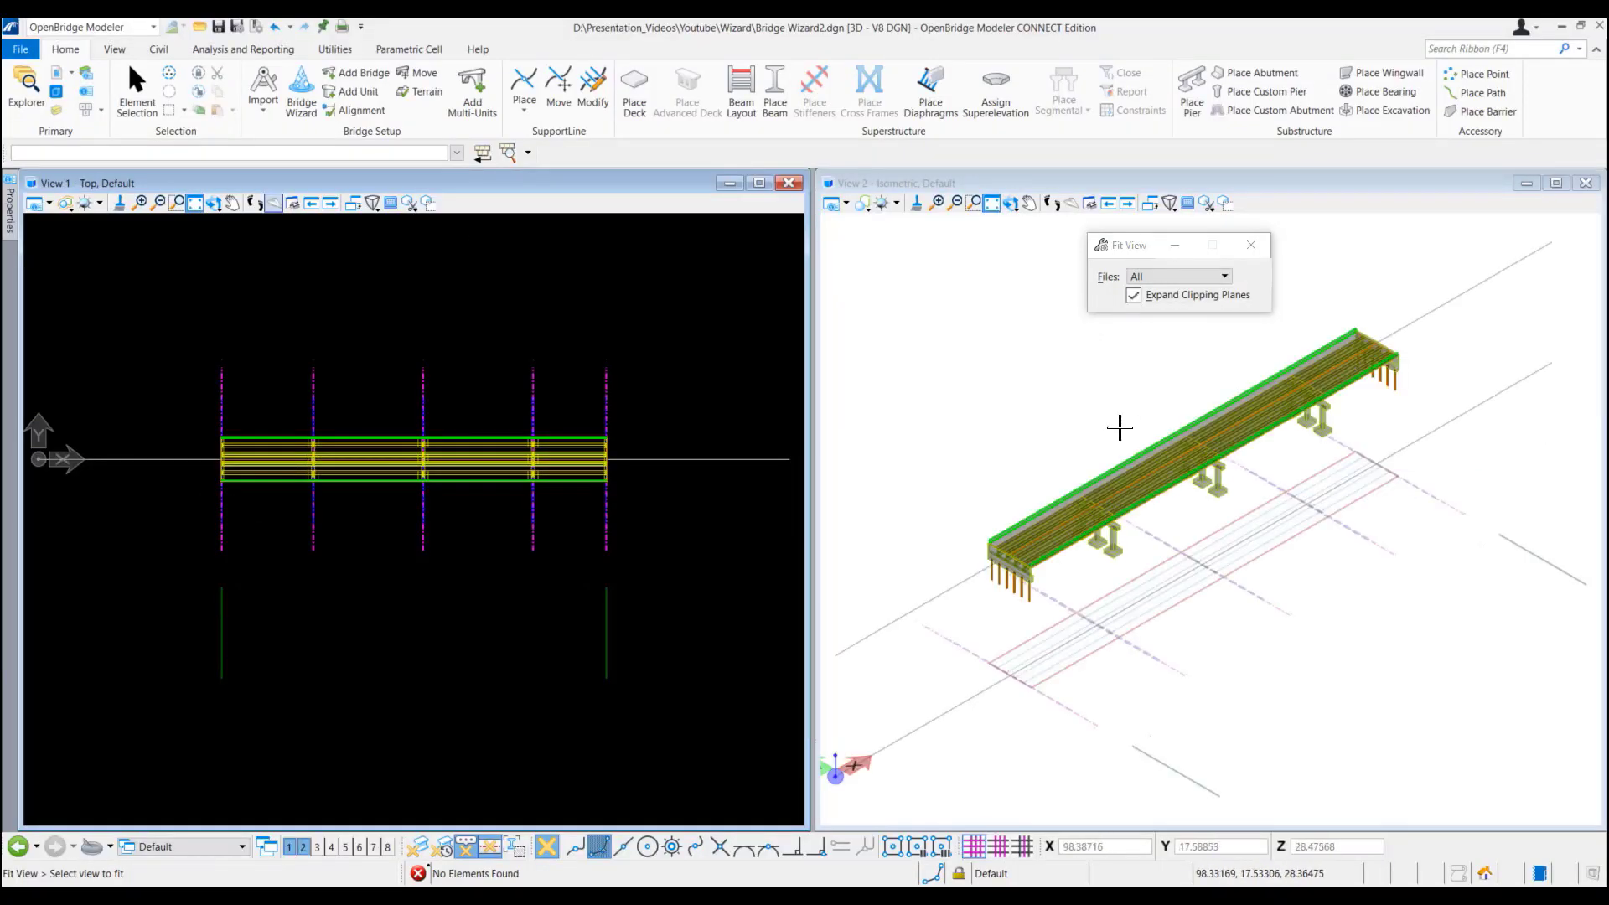
{"action": "left_click", "coordinate": [748, 580]}
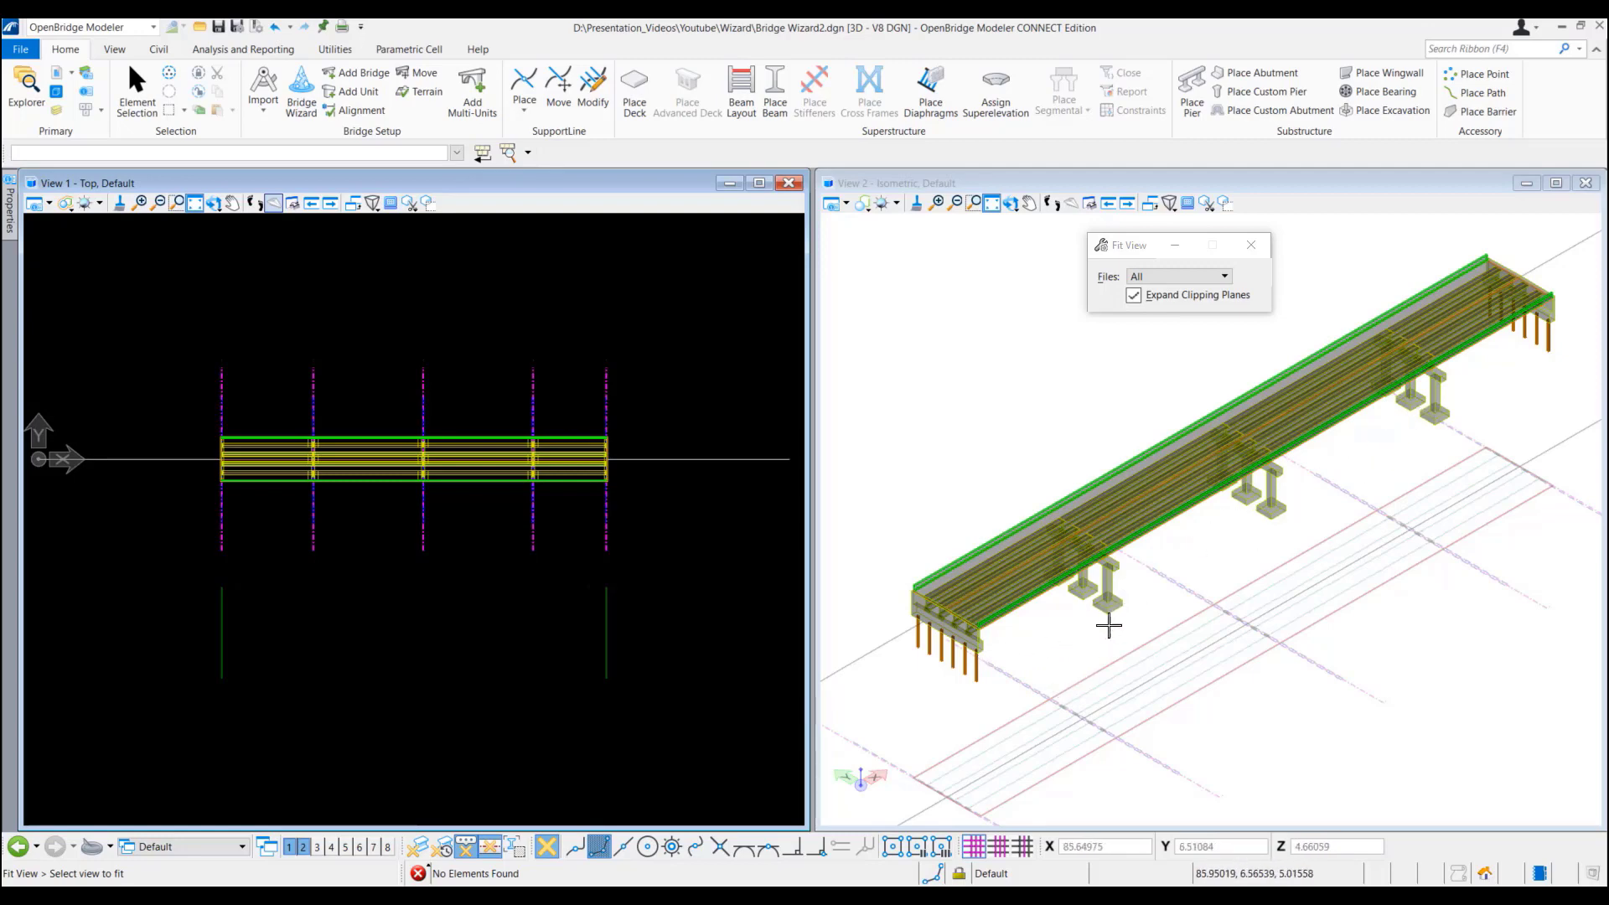
{"action": "scroll", "coordinate": [1089, 603], "scroll_direction": "up", "scroll_amount": 2}
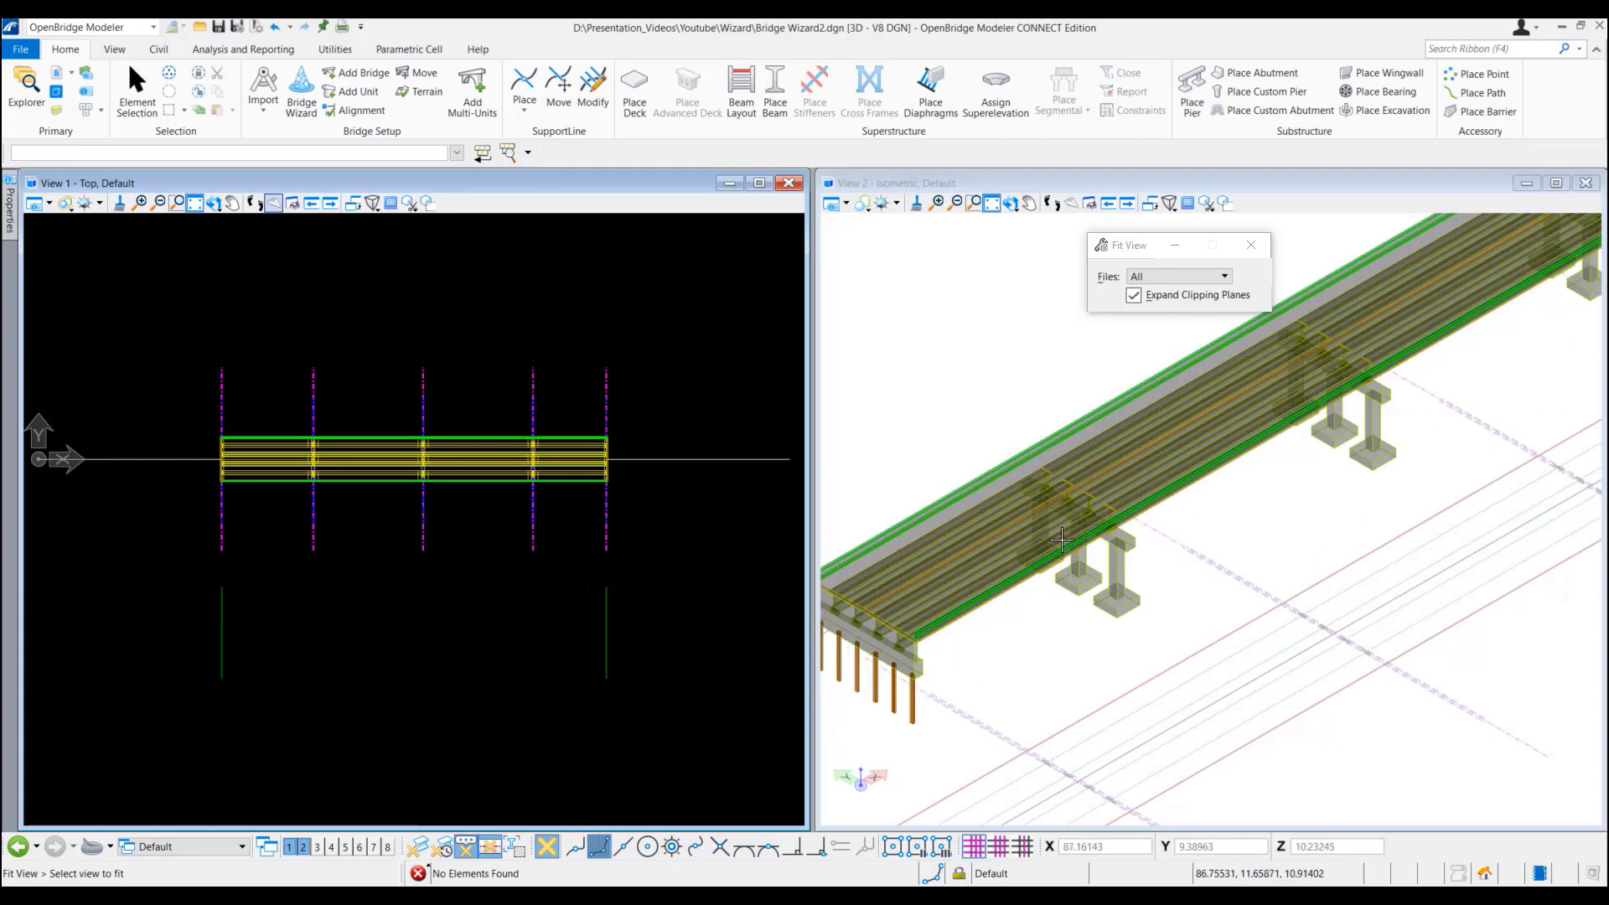
{"action": "left_click", "coordinate": [1098, 611]}
{"action": "scroll", "coordinate": [909, 603], "scroll_direction": "up", "scroll_amount": 3}
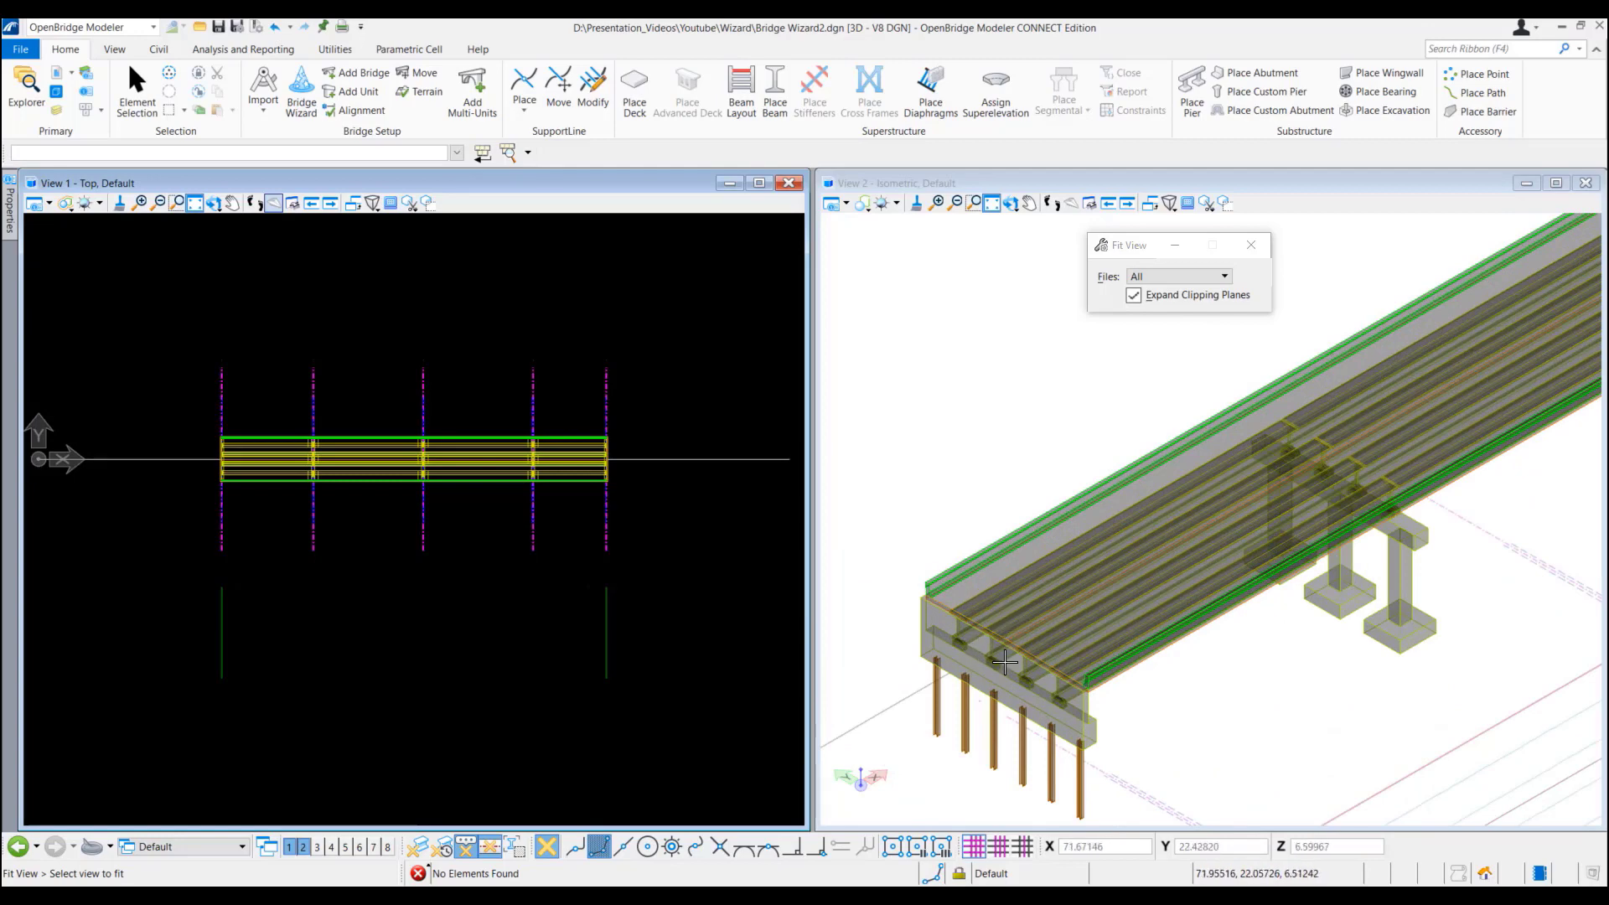
{"action": "scroll", "coordinate": [976, 662], "scroll_direction": "down", "scroll_amount": 2}
{"action": "scroll", "coordinate": [1064, 629], "scroll_direction": "up", "scroll_amount": 1}
{"action": "scroll", "coordinate": [1058, 641], "scroll_direction": "up", "scroll_amount": 1}
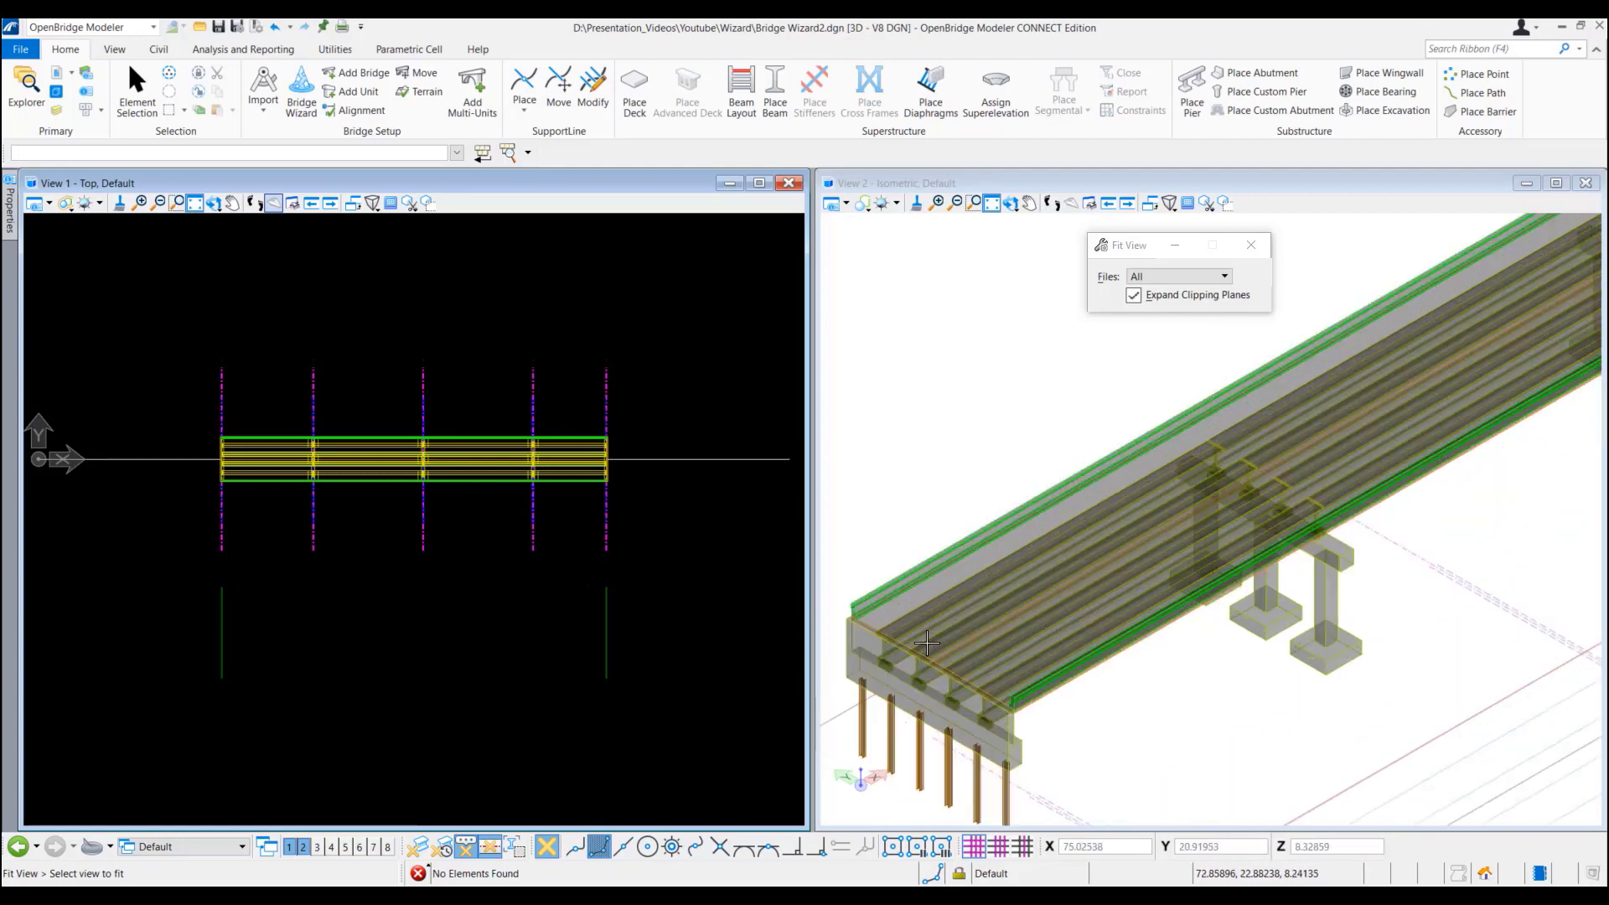
{"action": "left_click", "coordinate": [987, 681]}
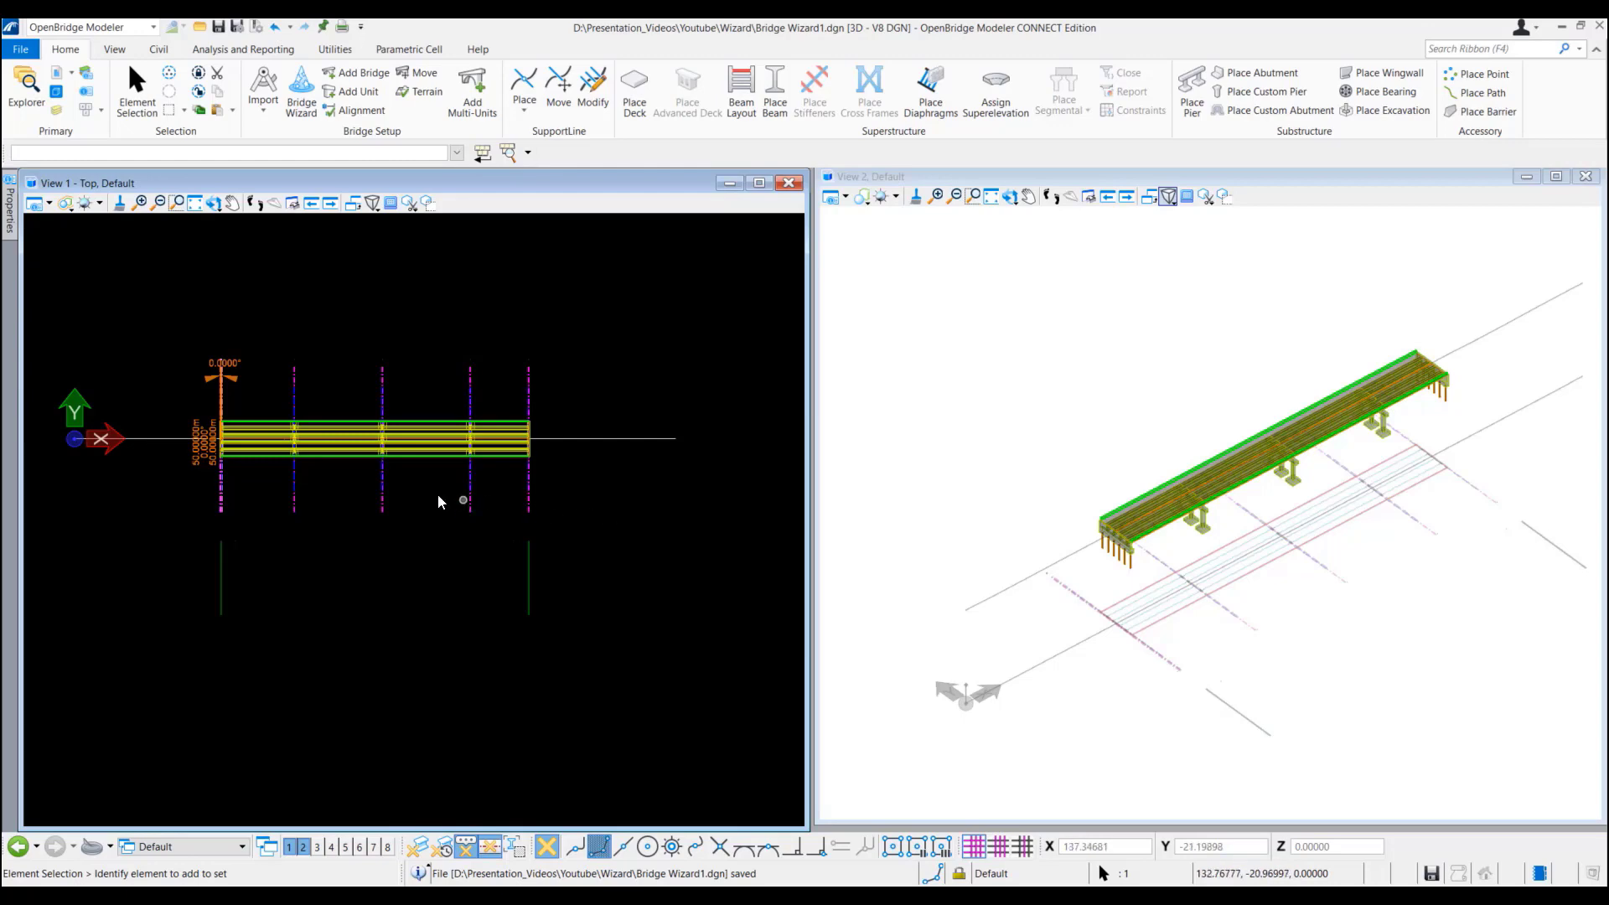
Turn on display for both Geometry.dgn reference attachments in the References dialog
{"action": "left_click", "coordinate": [56, 73]}
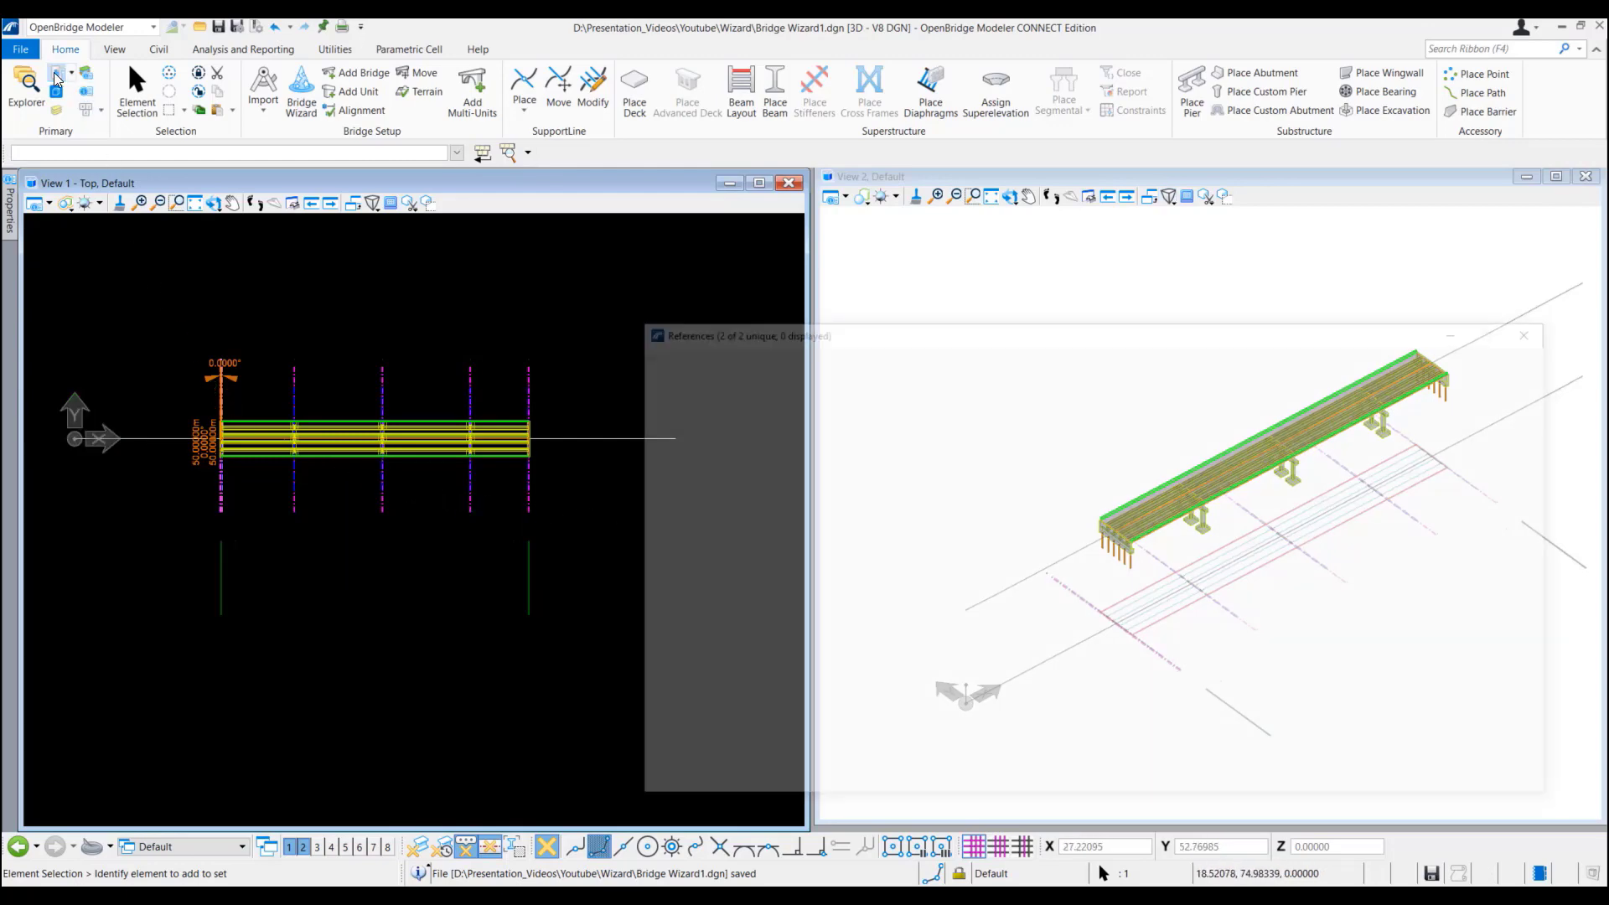
{"action": "left_click_drag", "start_coordinate": [1311, 329], "coordinate": [1168, 331]}
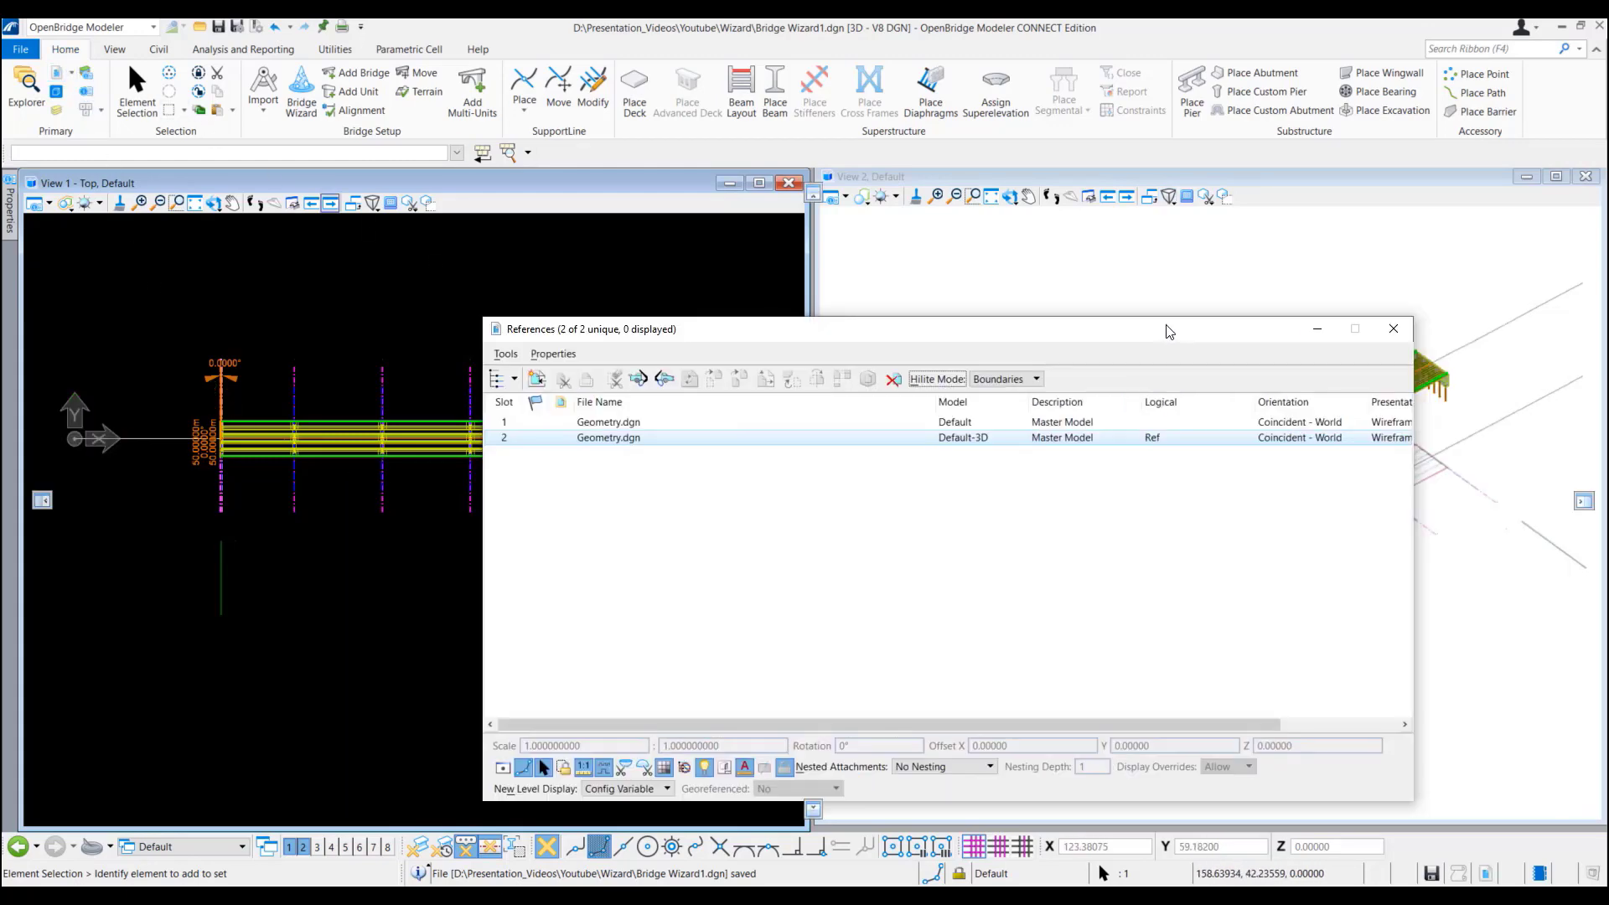
{"action": "left_click_drag", "start_coordinate": [1187, 724], "coordinate": [1304, 724]}
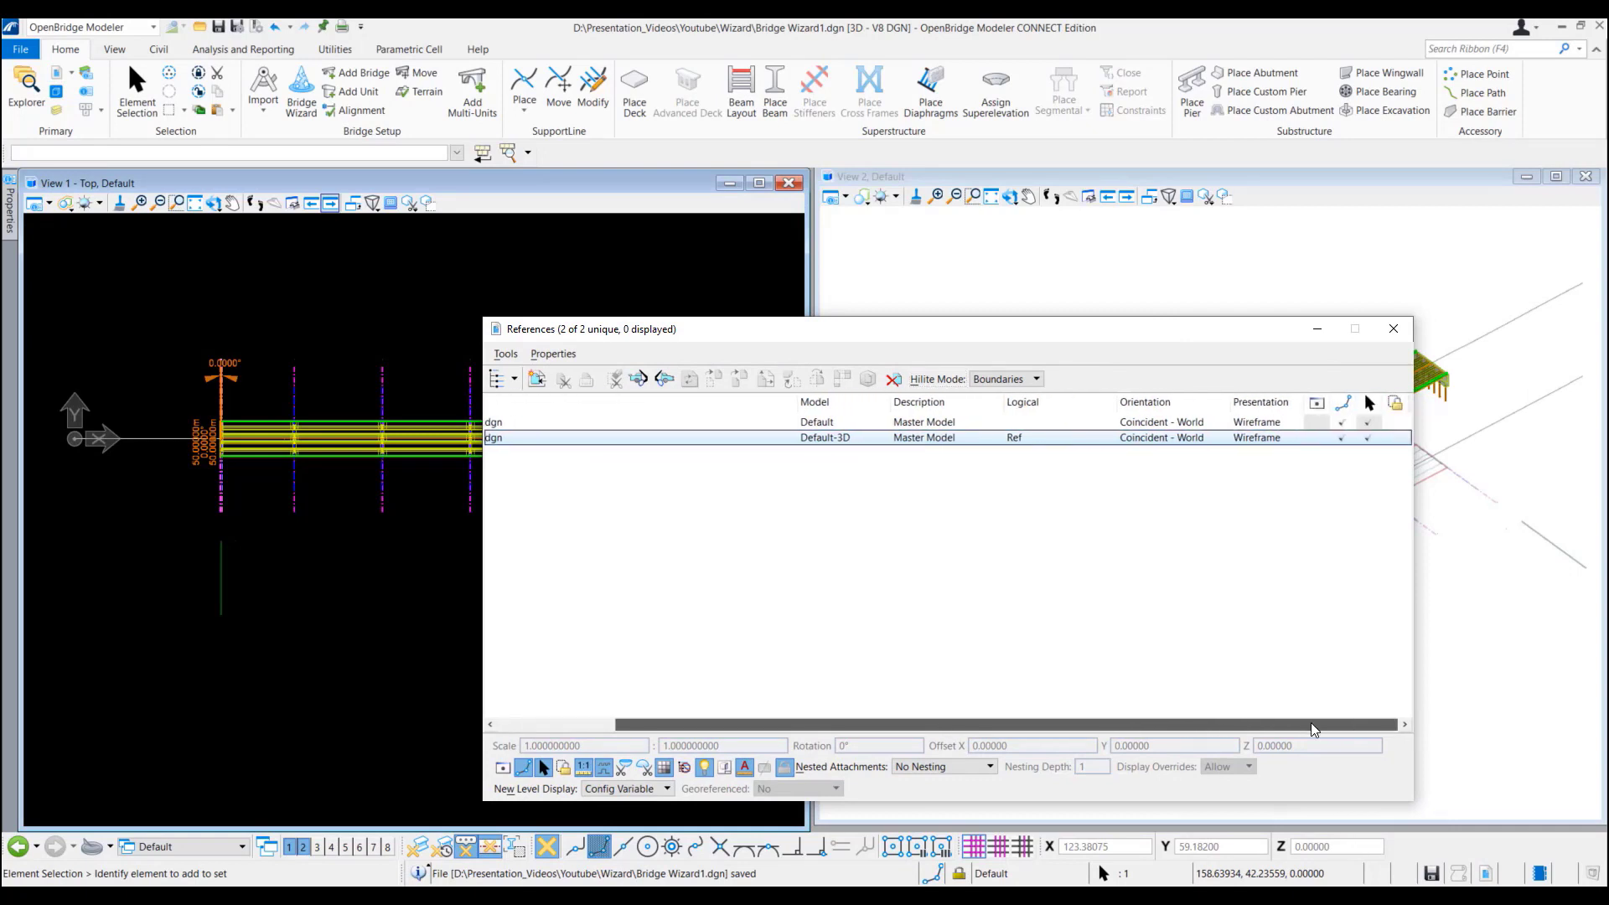
{"action": "left_click", "coordinate": [1315, 421]}
{"action": "left_click", "coordinate": [1315, 437]}
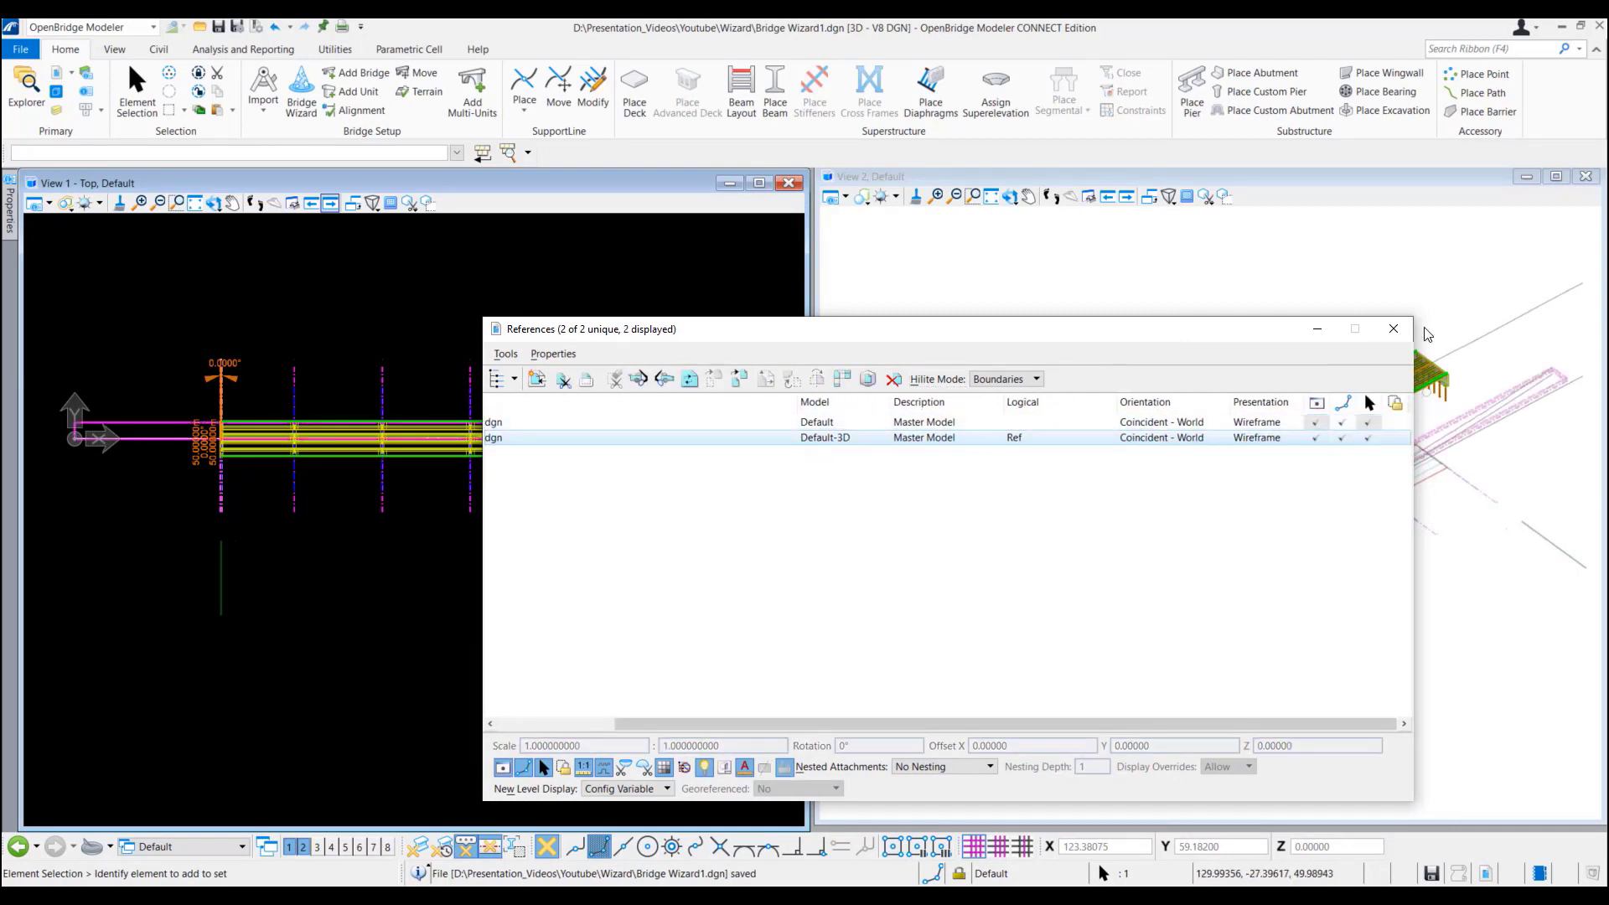
{"action": "left_click", "coordinate": [1393, 328]}
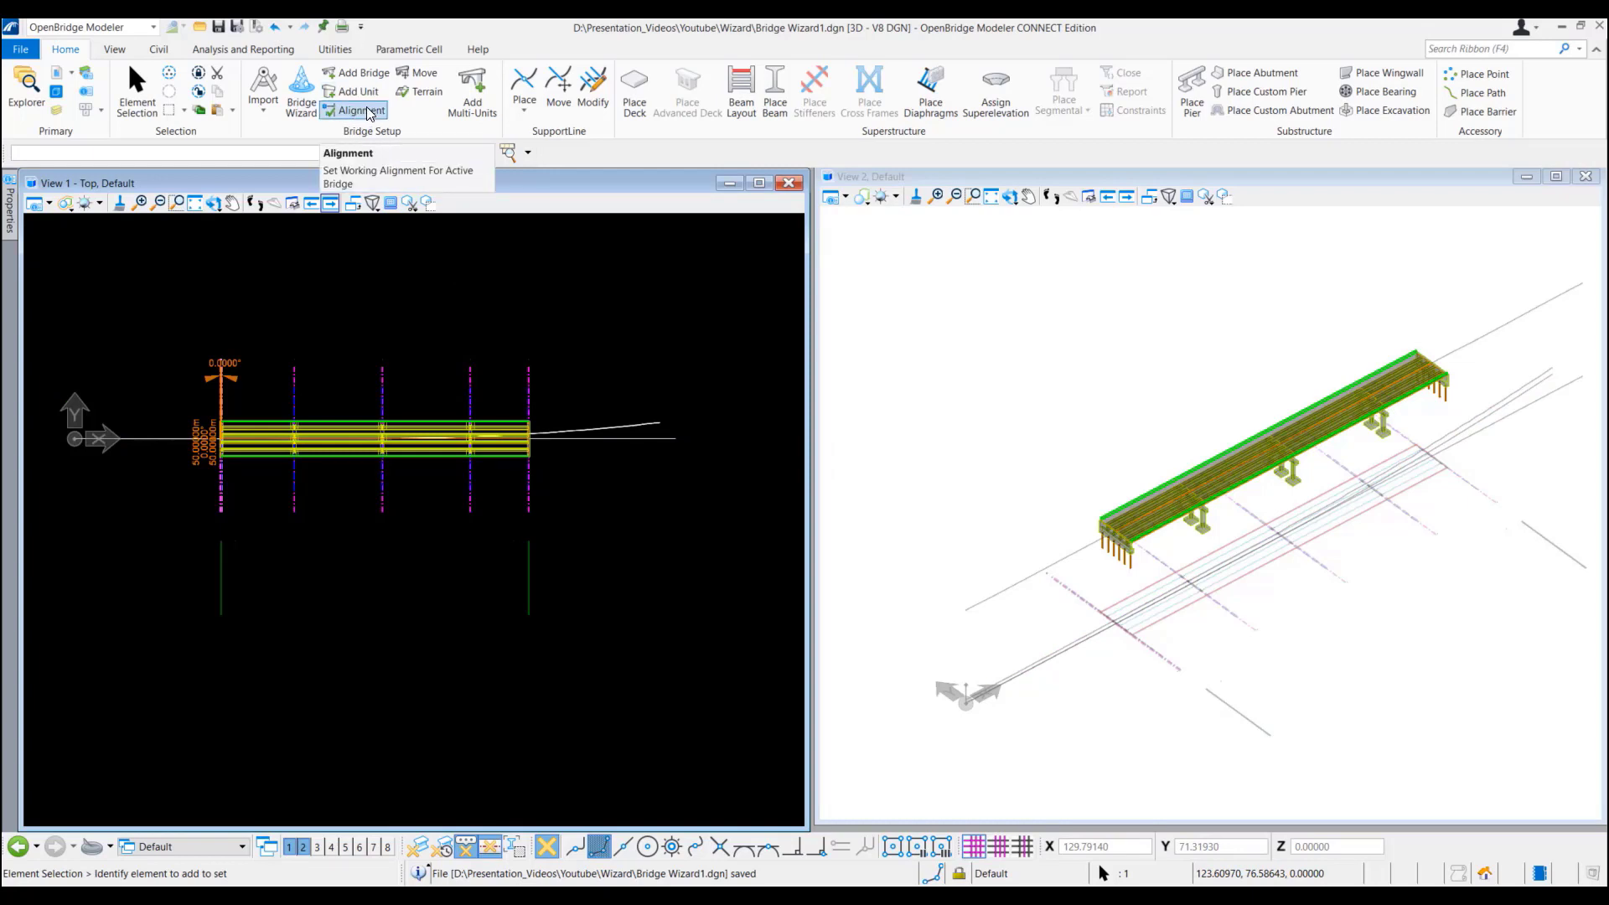
Reassign bridge Br 3 to the referenced GeomBL alignment by picking it in View 1
{"action": "left_click", "coordinate": [367, 112]}
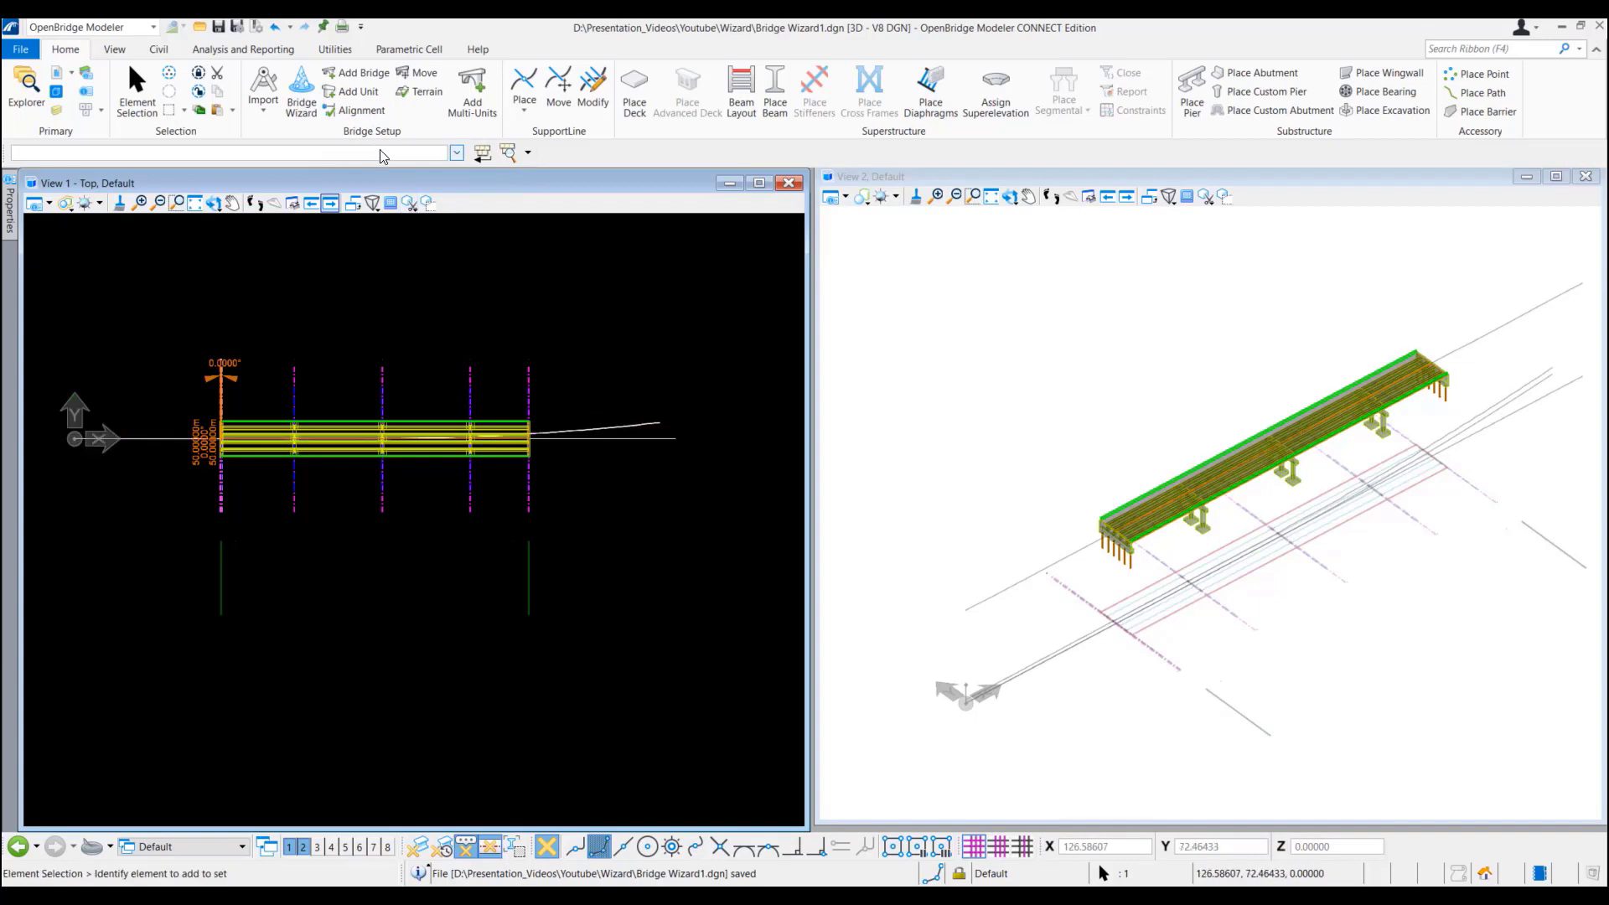
{"action": "left_click", "coordinate": [377, 113]}
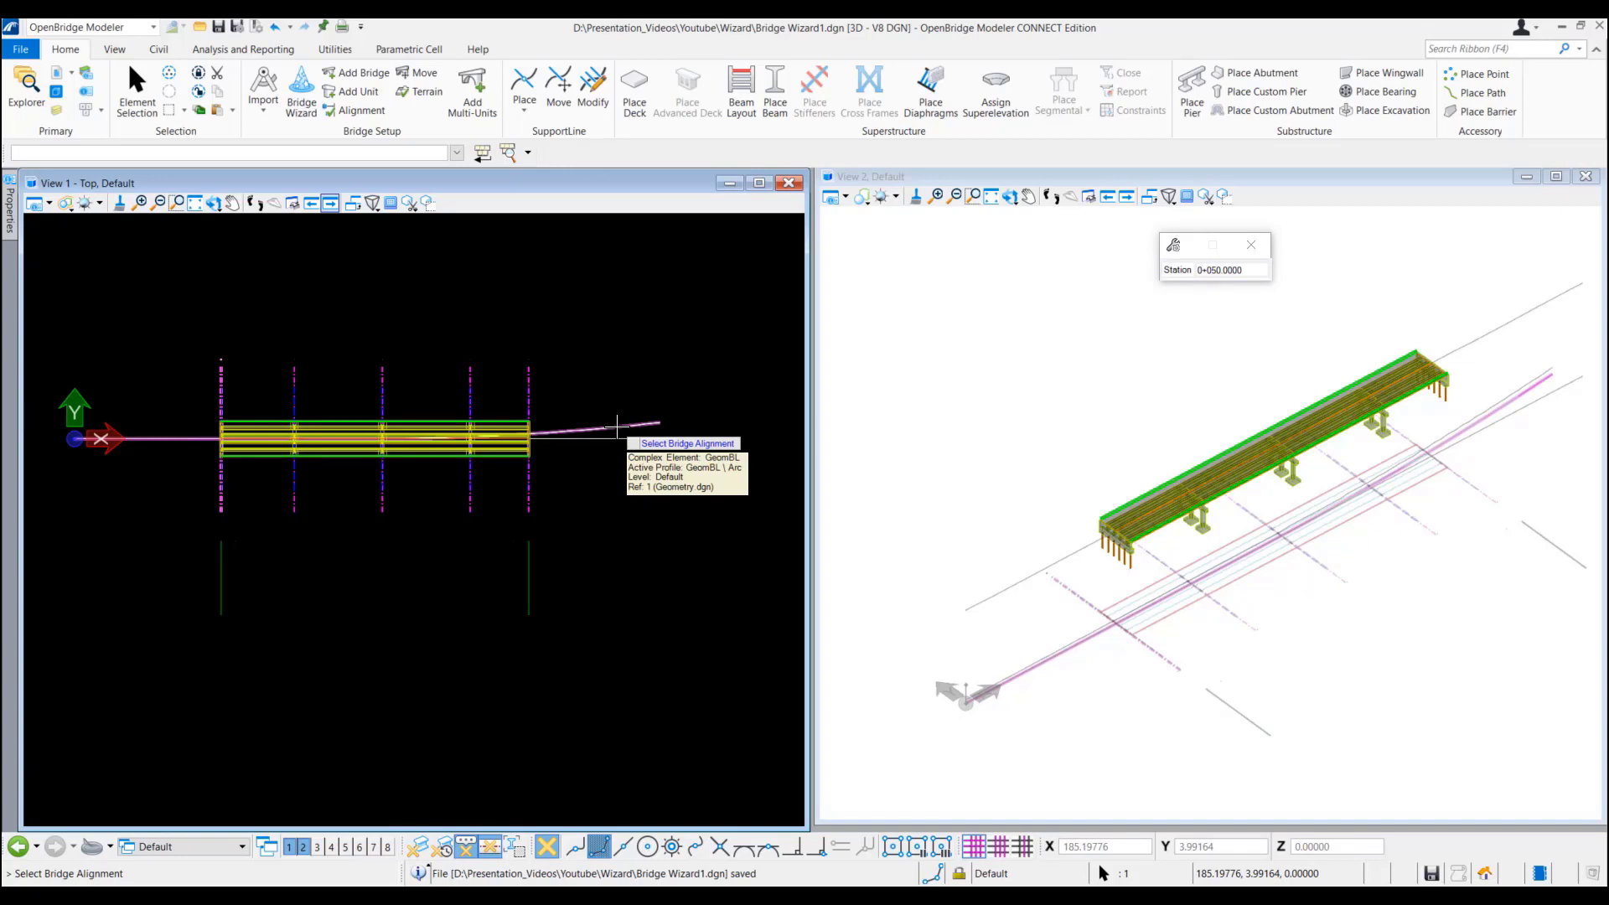
{"action": "left_click", "coordinate": [616, 427]}
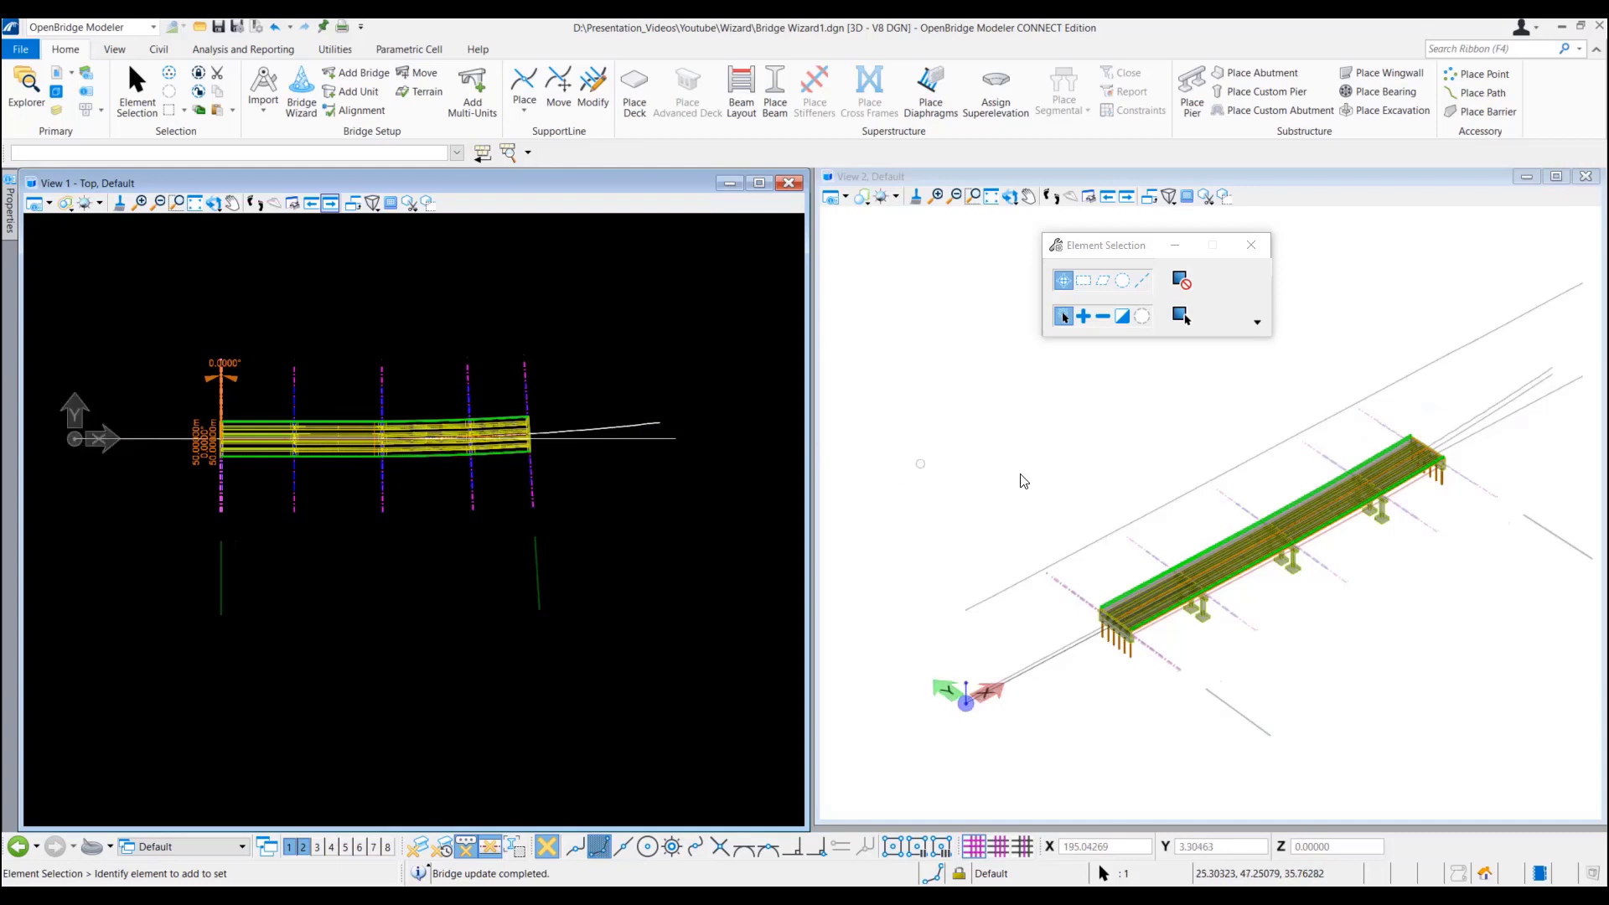
{"action": "scroll", "coordinate": [512, 426], "scroll_direction": "up", "scroll_amount": 1}
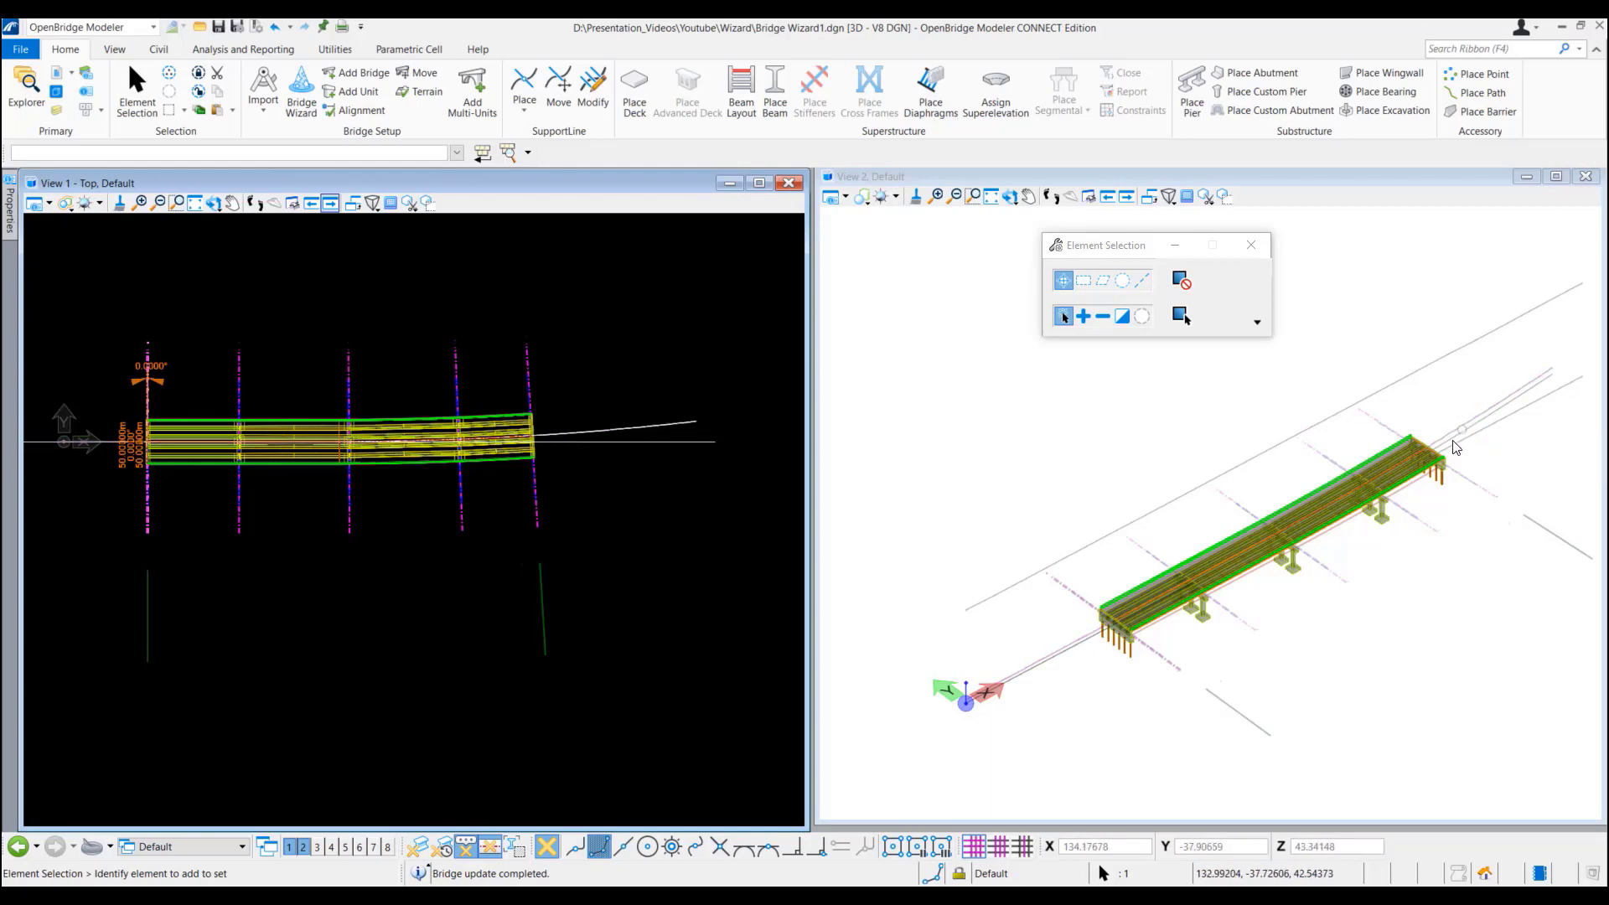
{"action": "scroll", "coordinate": [1483, 501], "scroll_direction": "up", "scroll_amount": 3}
{"action": "scroll", "coordinate": [1311, 536], "scroll_direction": "down", "scroll_amount": 3}
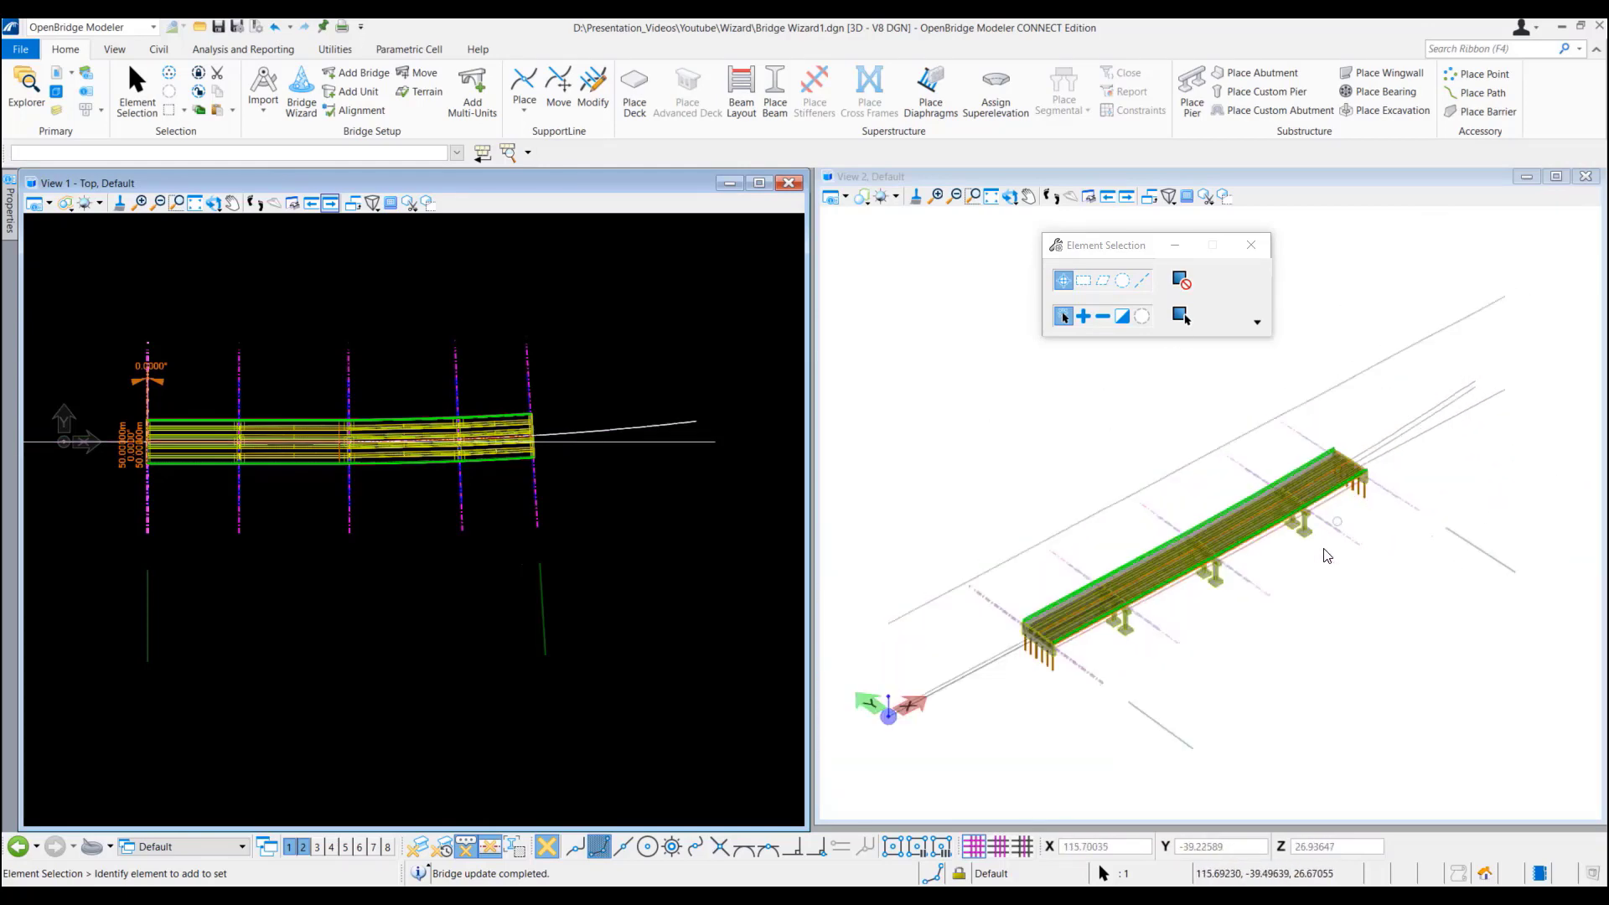
{"action": "scroll", "coordinate": [1104, 591], "scroll_direction": "up", "scroll_amount": 2}
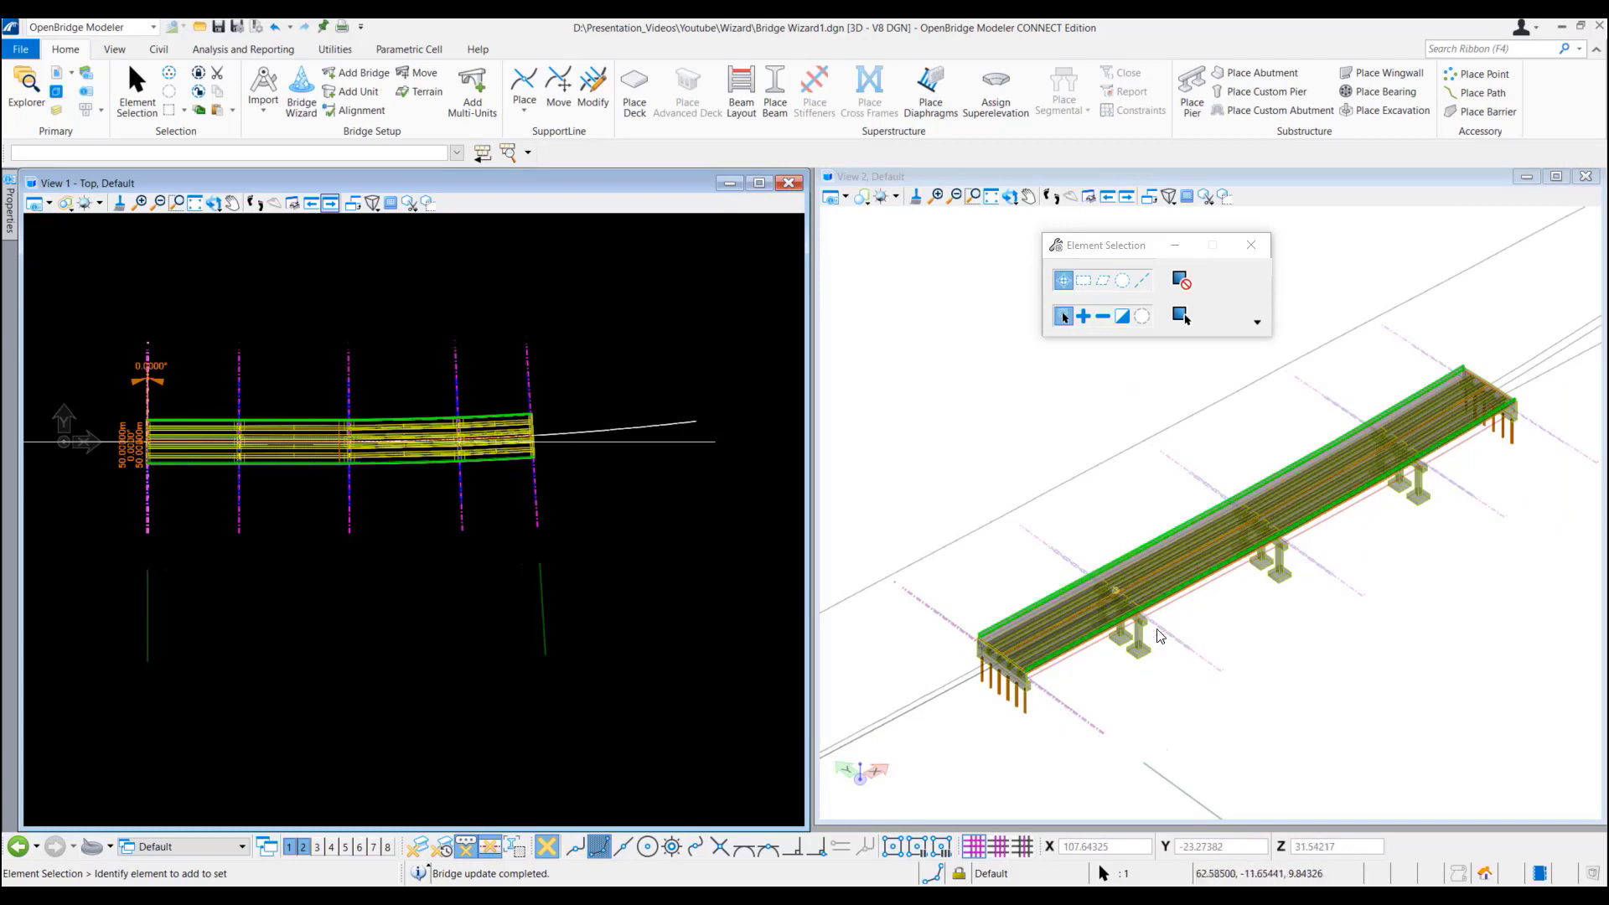
{"action": "scroll", "coordinate": [1114, 620], "scroll_direction": "down", "scroll_amount": 2}
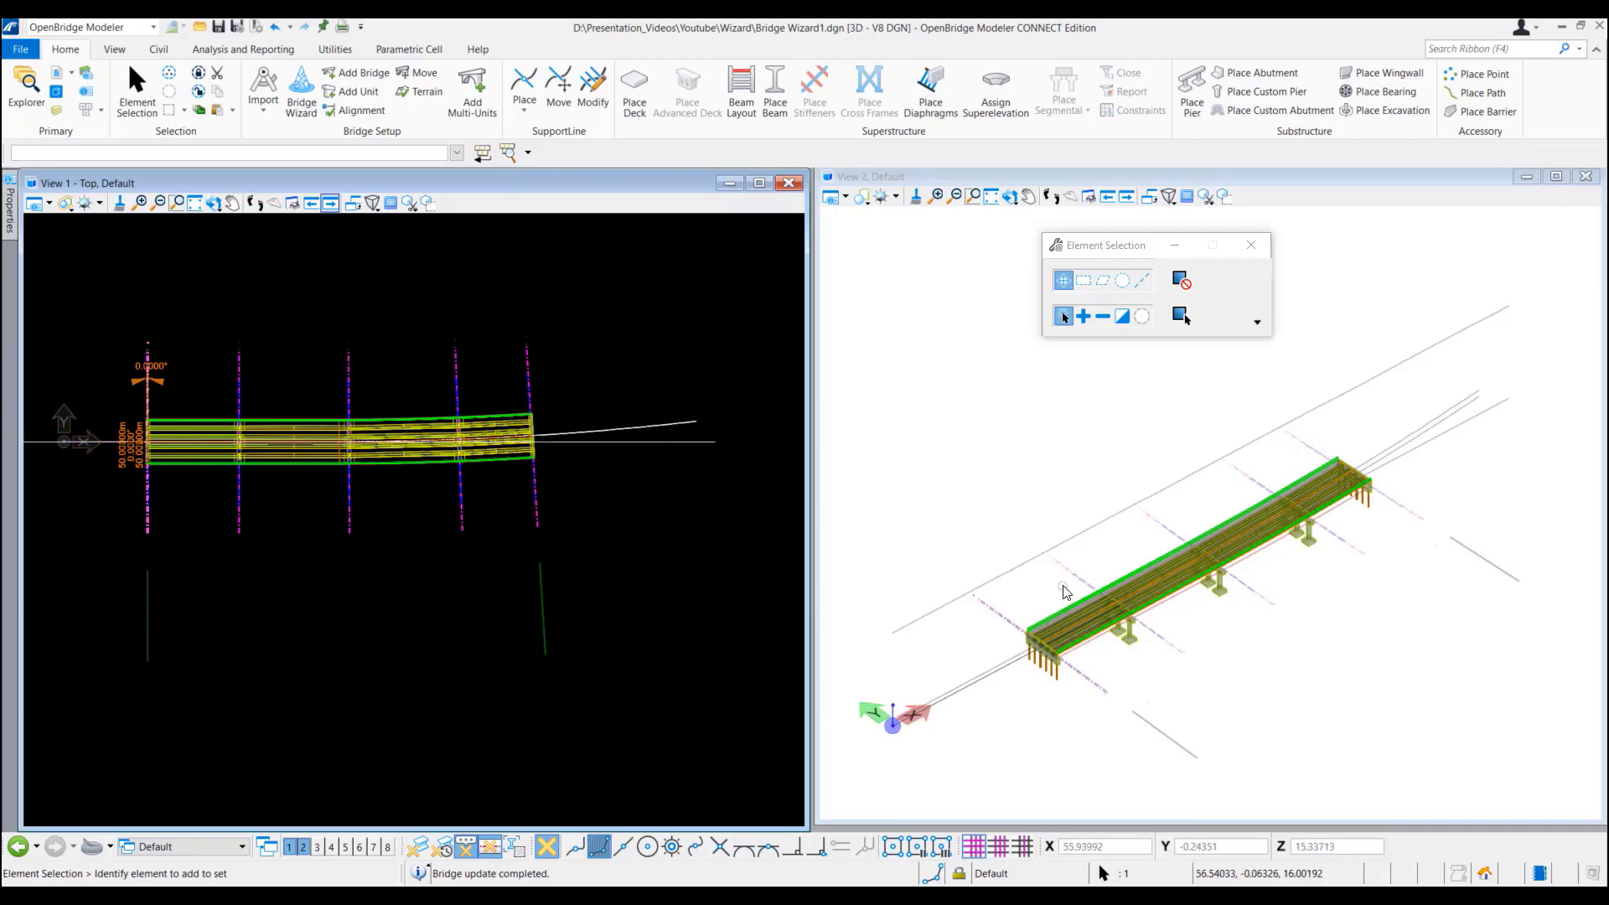
{"action": "scroll", "coordinate": [1064, 591], "scroll_direction": "down", "scroll_amount": 1}
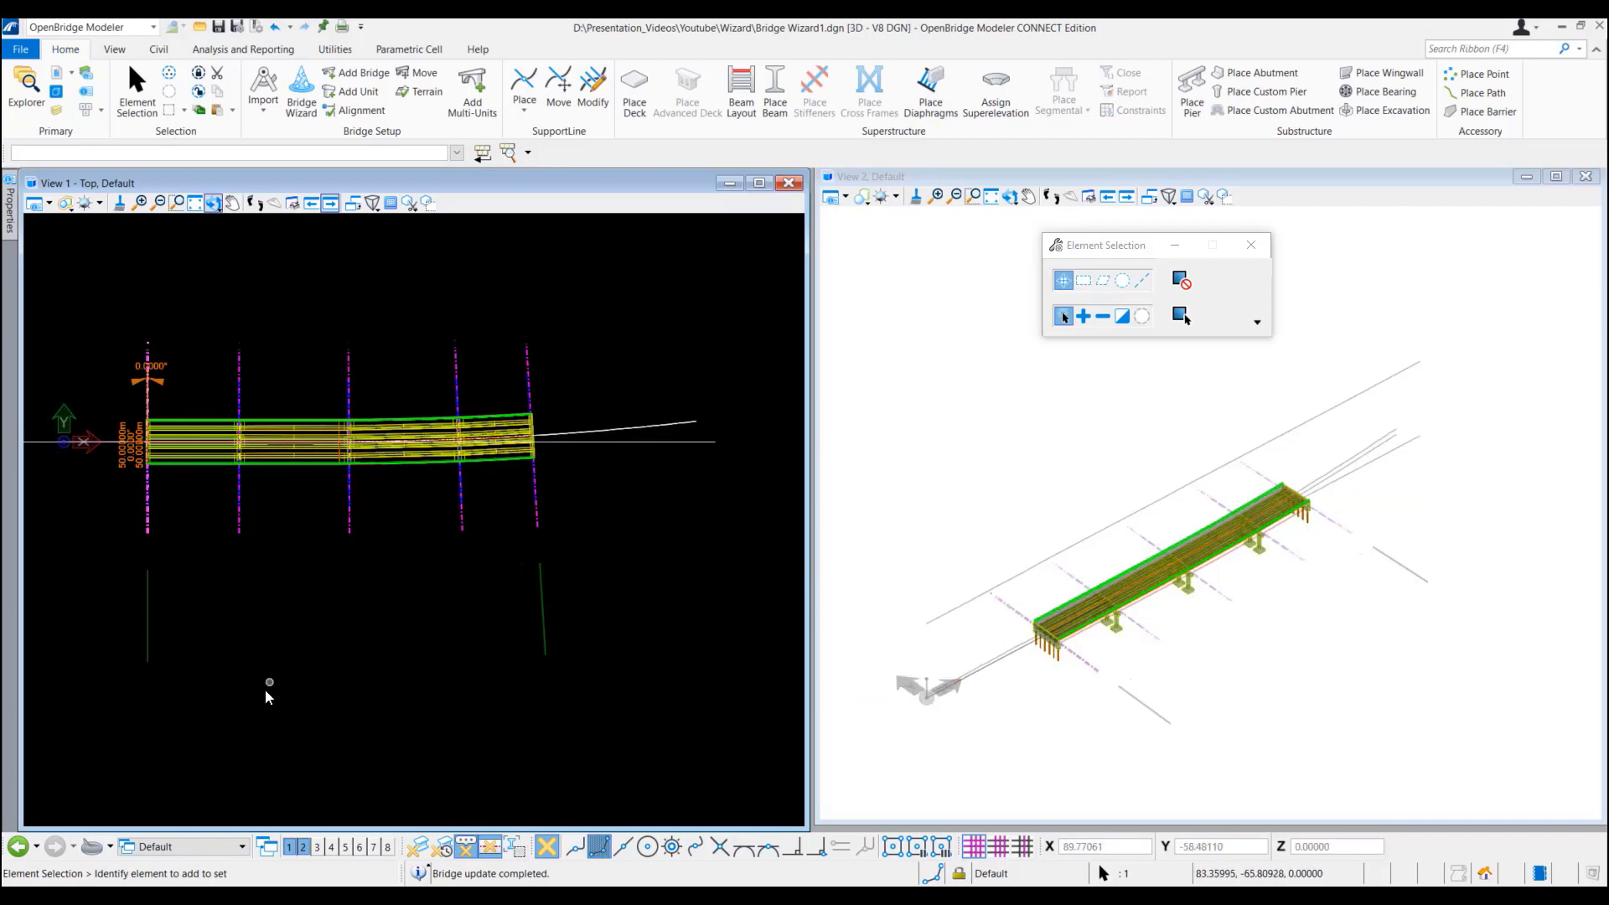